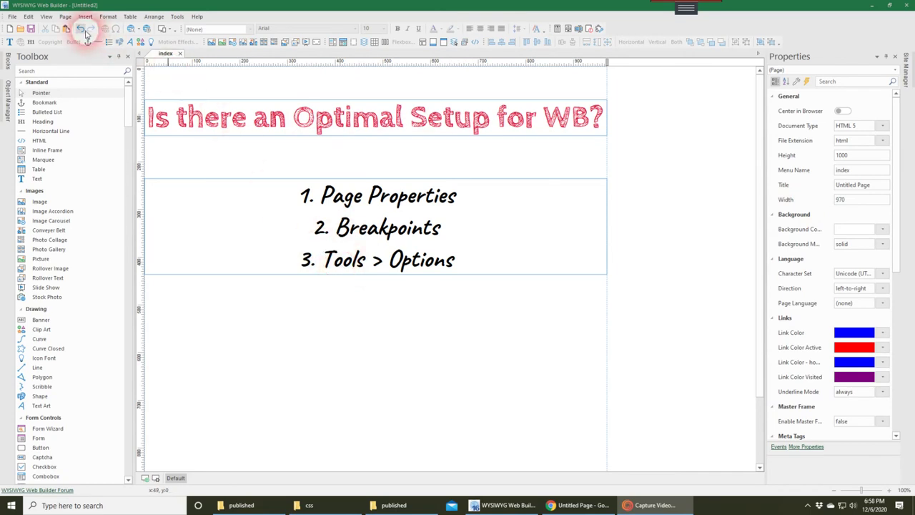
Set the index page's width to 1900 in its page properties
click(65, 18)
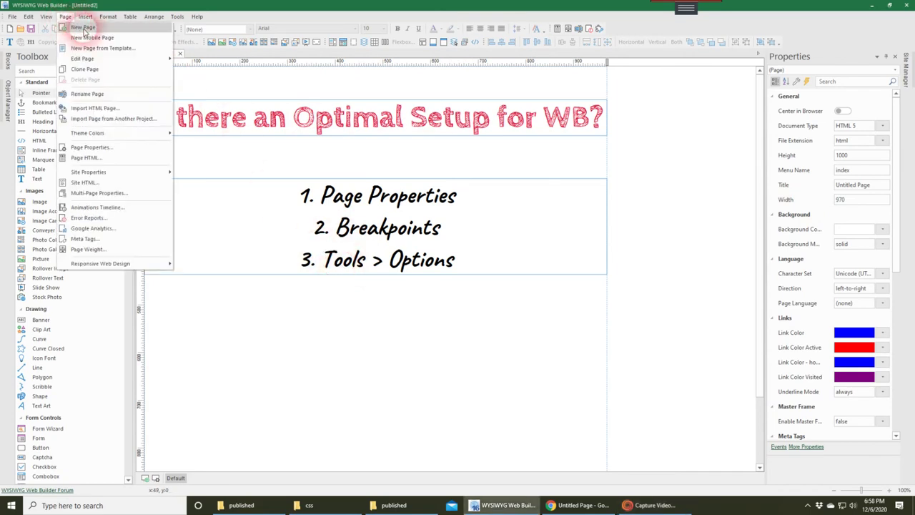
click(113, 149)
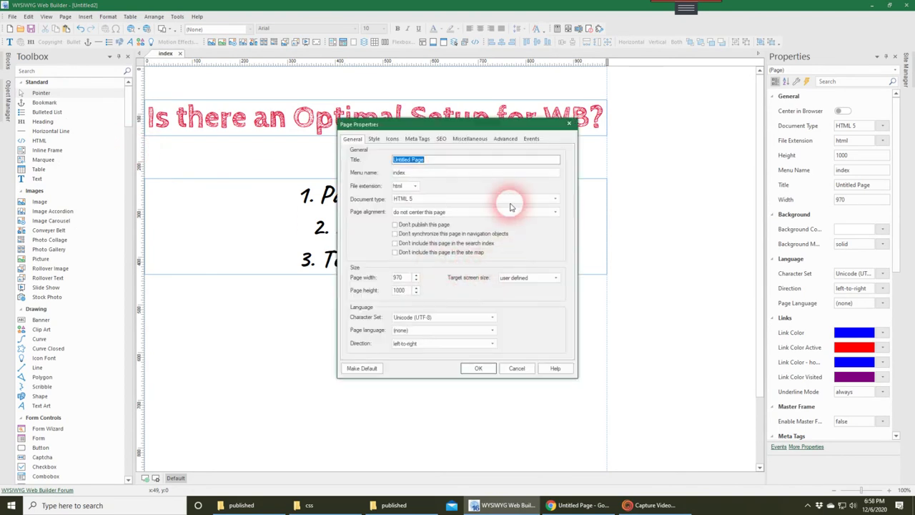
drag(472, 125, 428, 128)
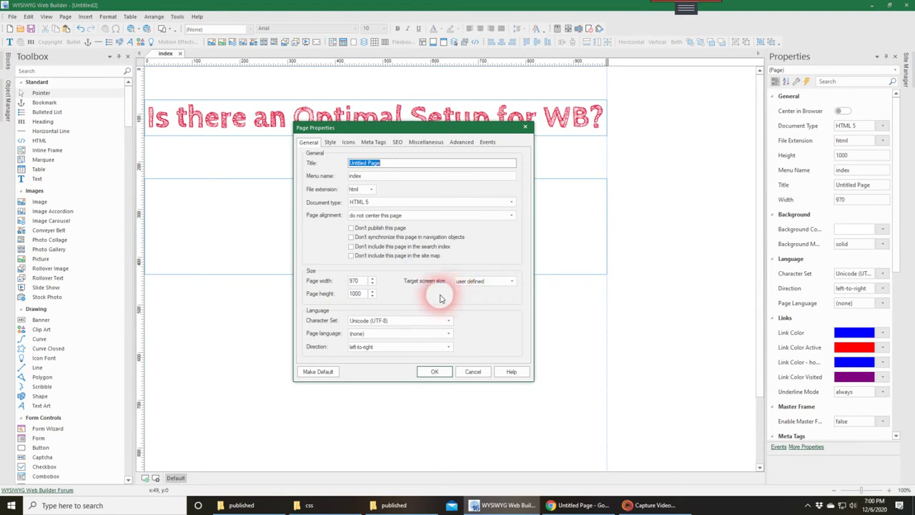
double_click(362, 286)
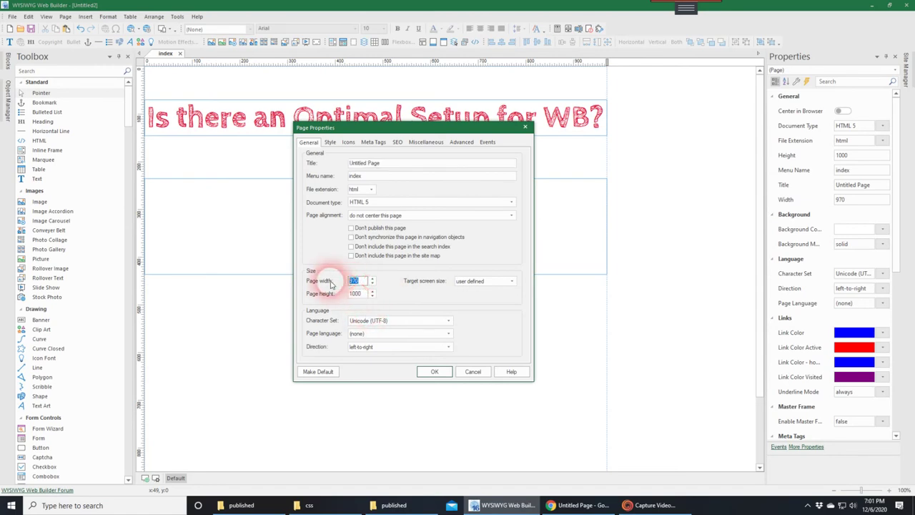
text(1500)
click(490, 303)
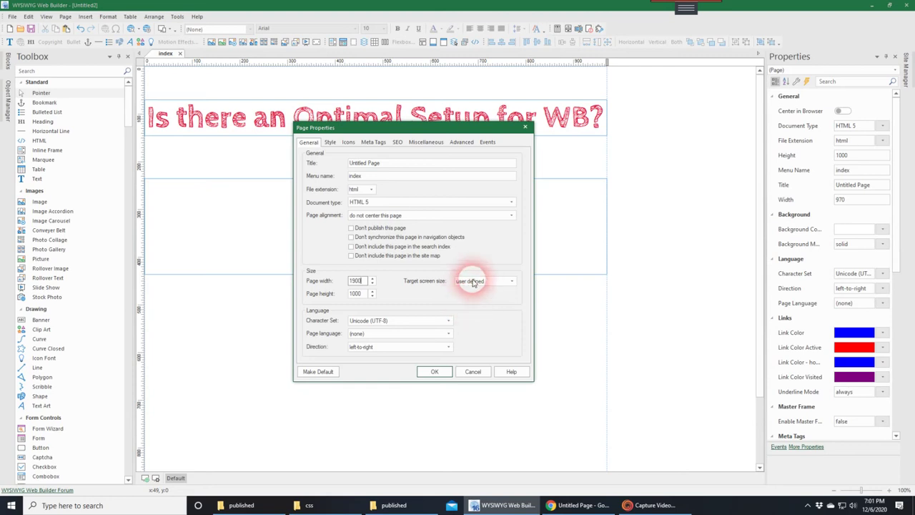
Review the page alignment options, choose "do not center this page", and select the page title text
click(505, 215)
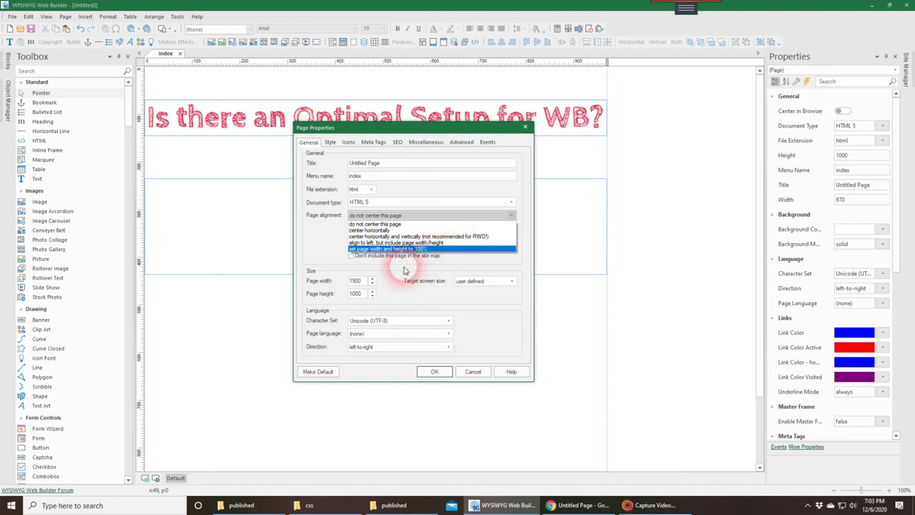
click(384, 225)
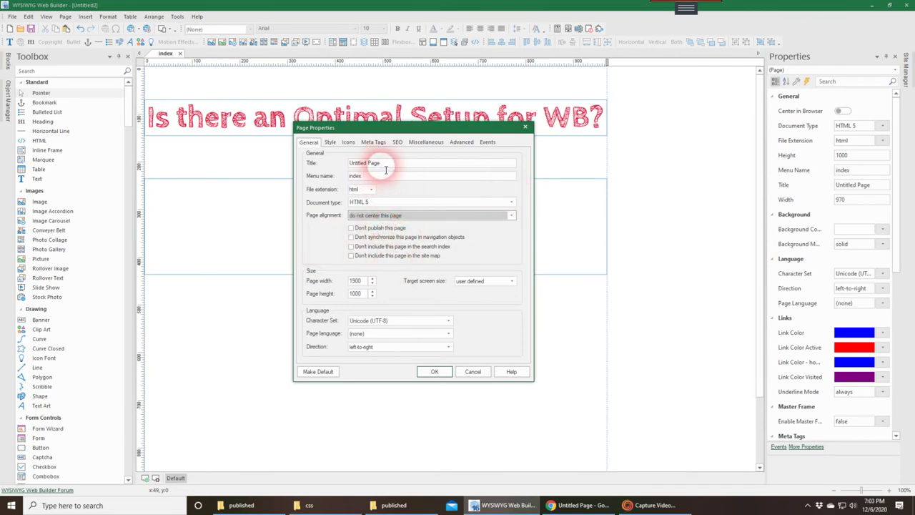
drag(382, 164, 348, 168)
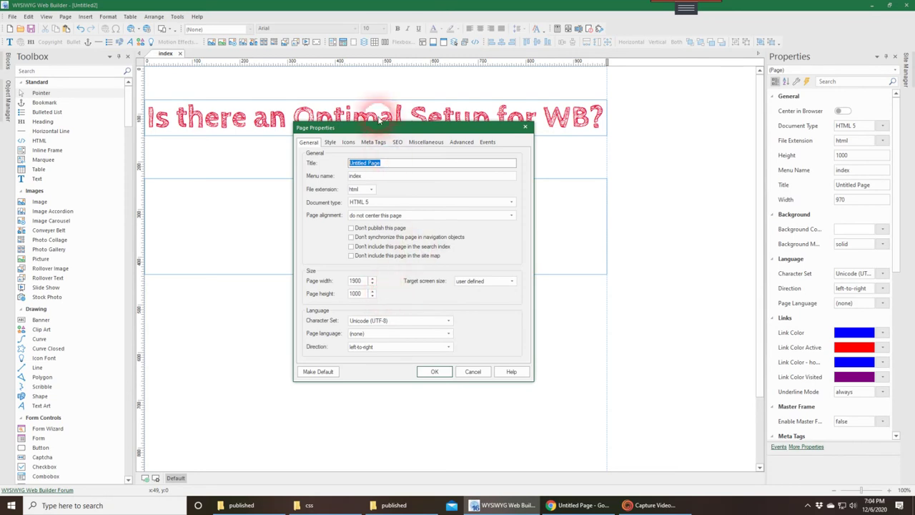
Review the background mode and default font family choices in the page style, and enable responsive fonts
click(330, 142)
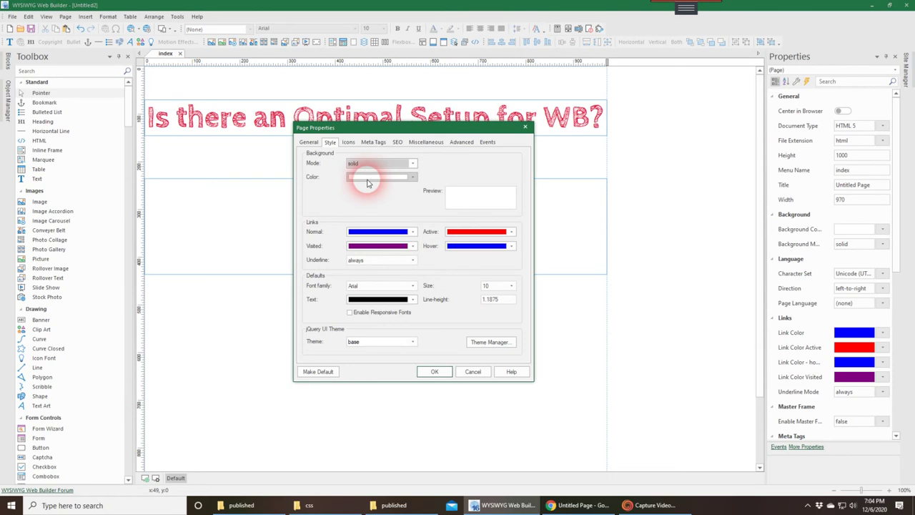
click(411, 164)
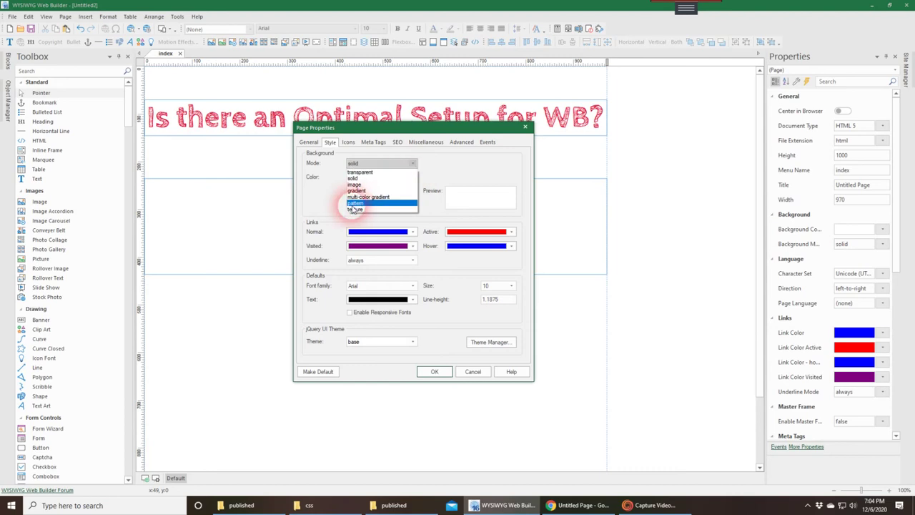
click(328, 207)
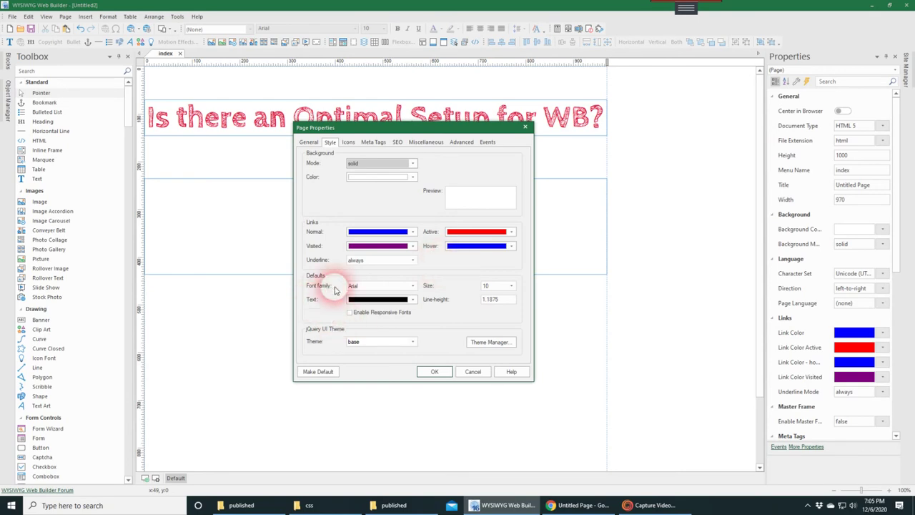
click(413, 286)
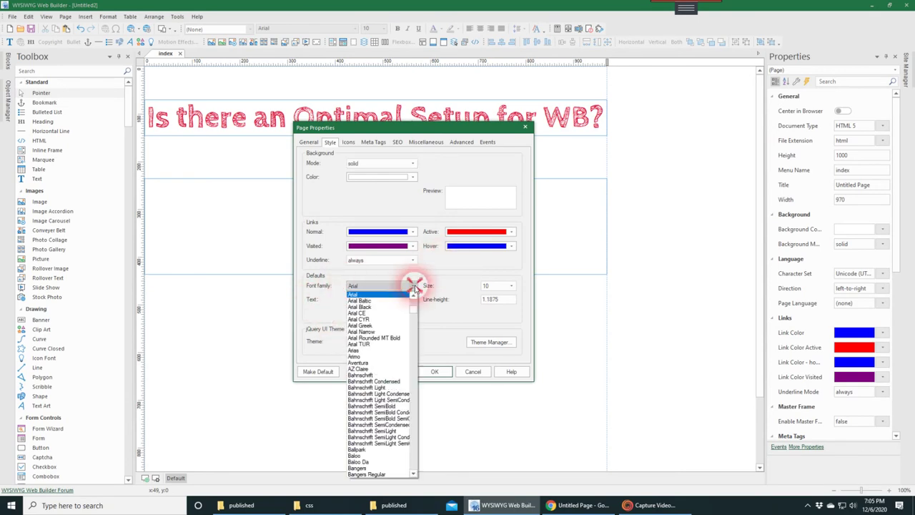
click(413, 286)
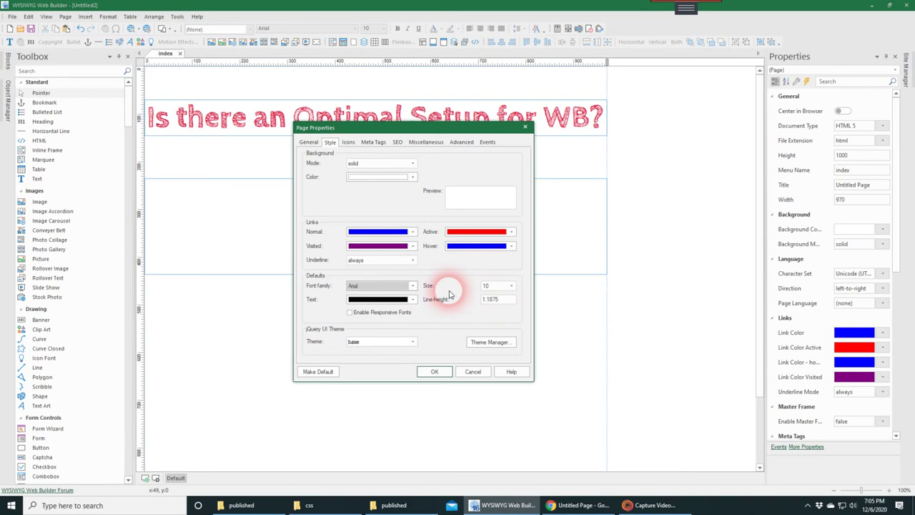
click(349, 313)
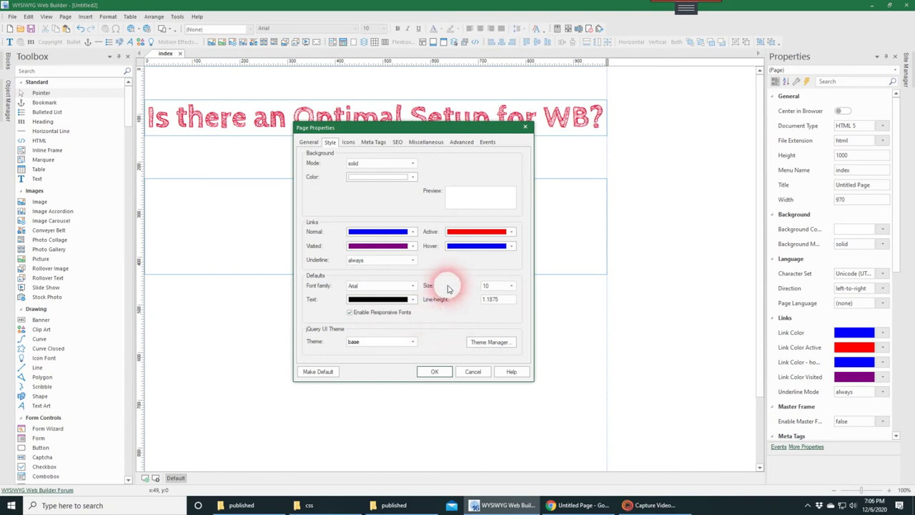
Examine the page's icon, meta tag, SEO and miscellaneous settings, including the preloader, lightbox and master page type options
click(349, 142)
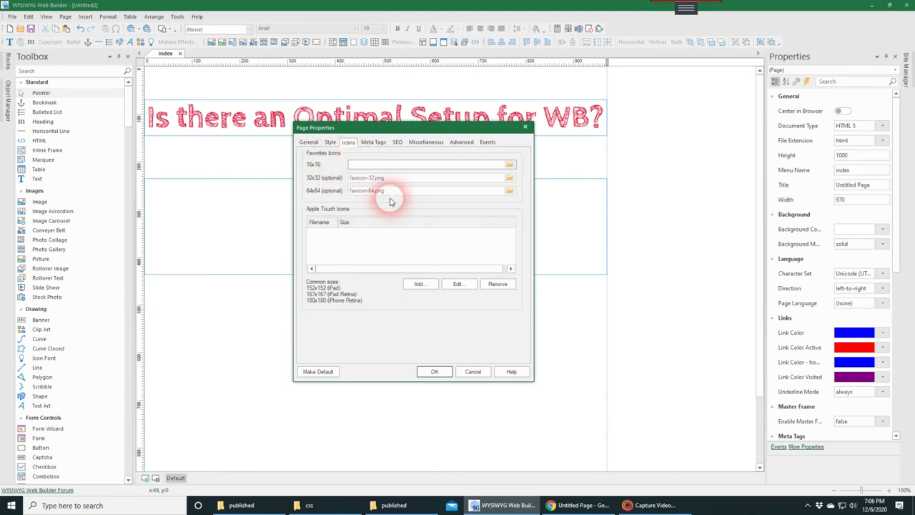
click(376, 146)
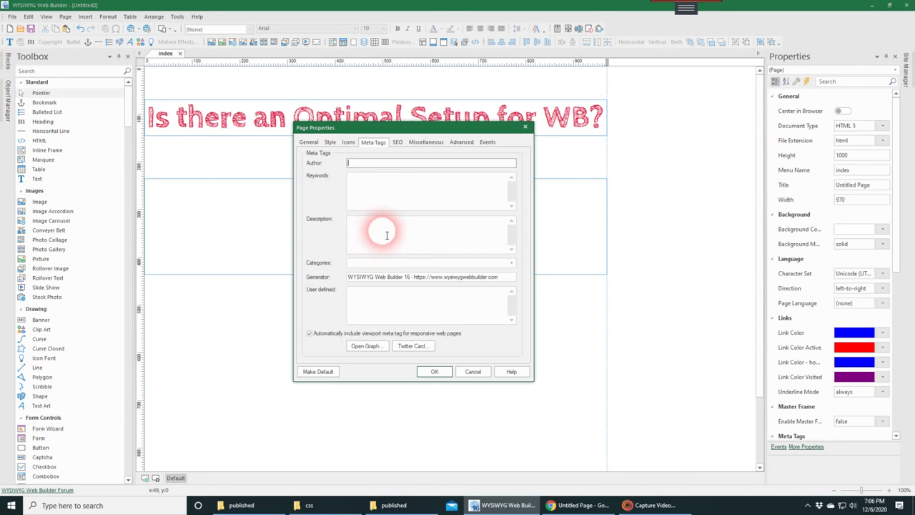
click(397, 141)
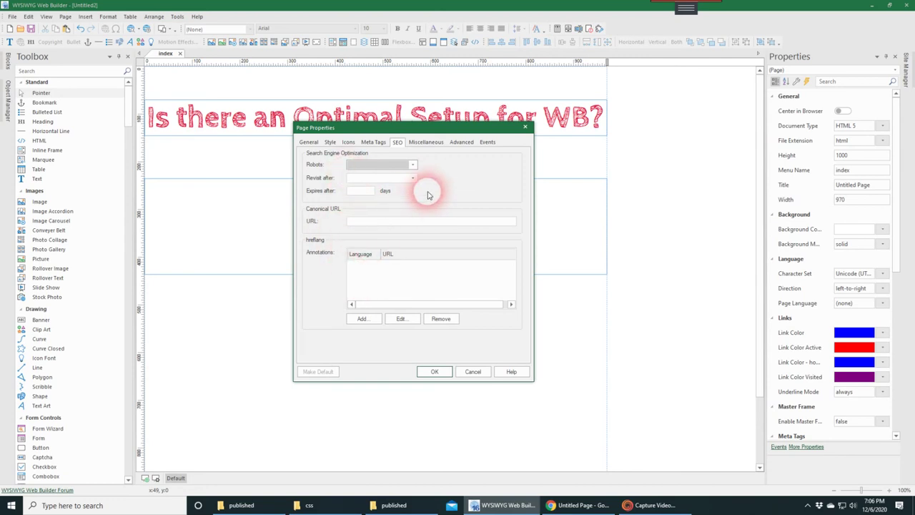
click(425, 142)
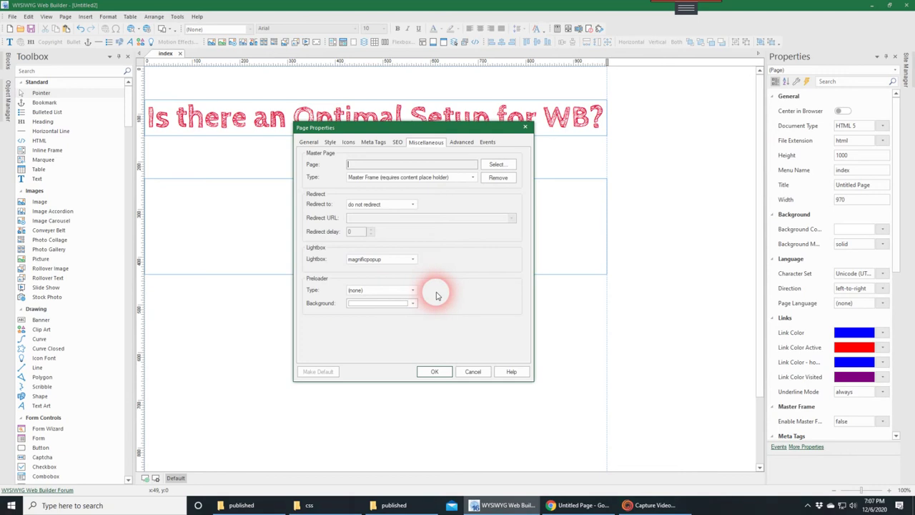
click(412, 290)
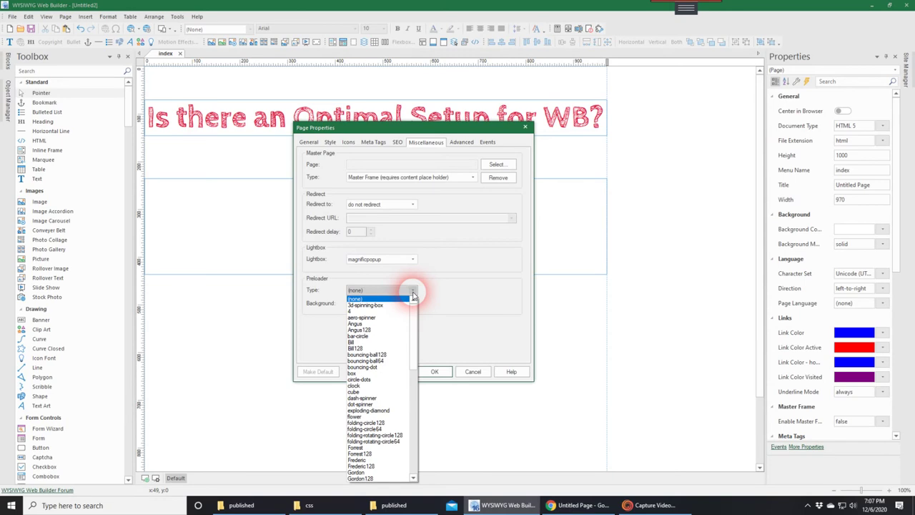
click(412, 293)
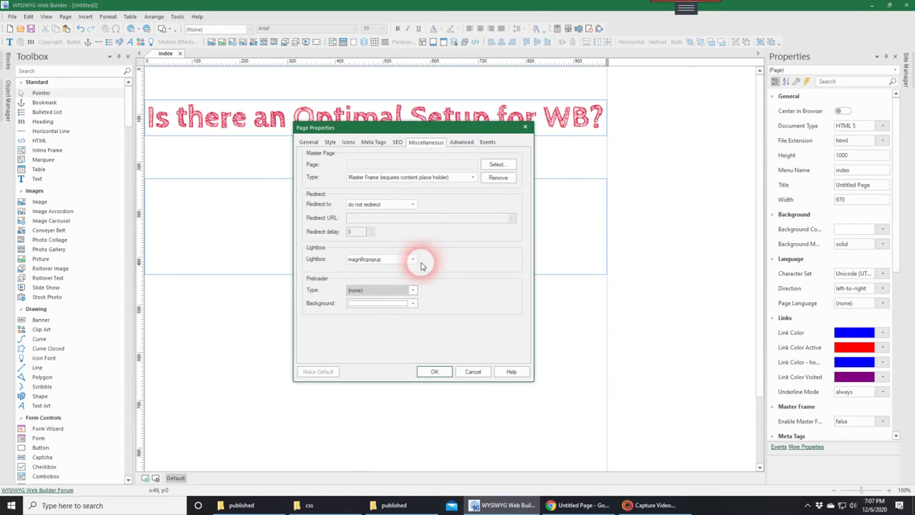
click(413, 263)
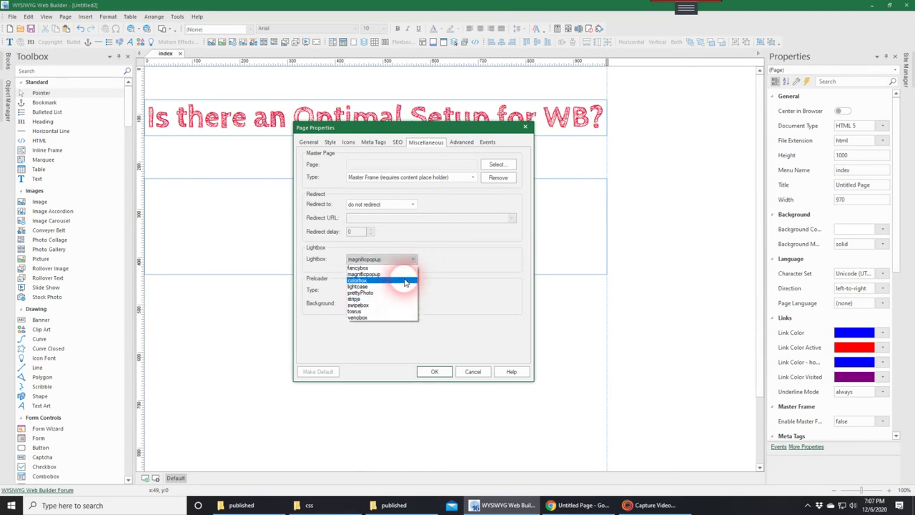
click(436, 237)
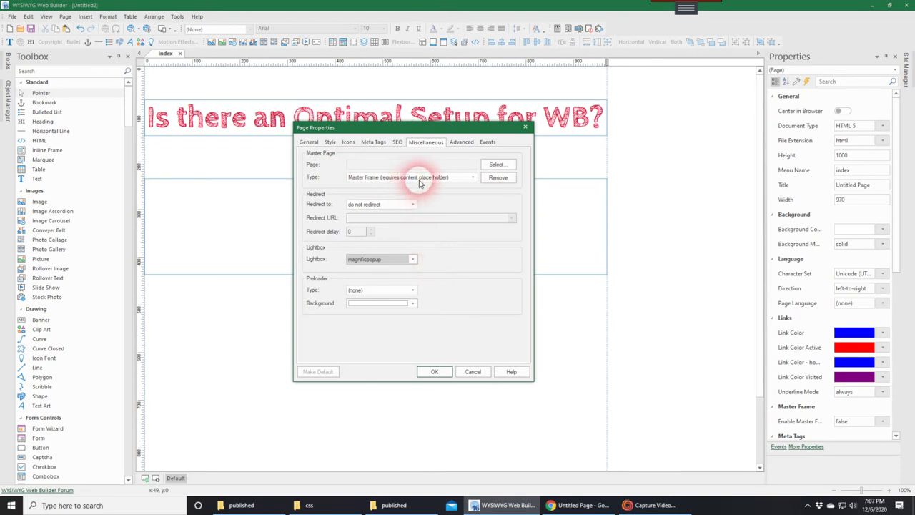
click(470, 178)
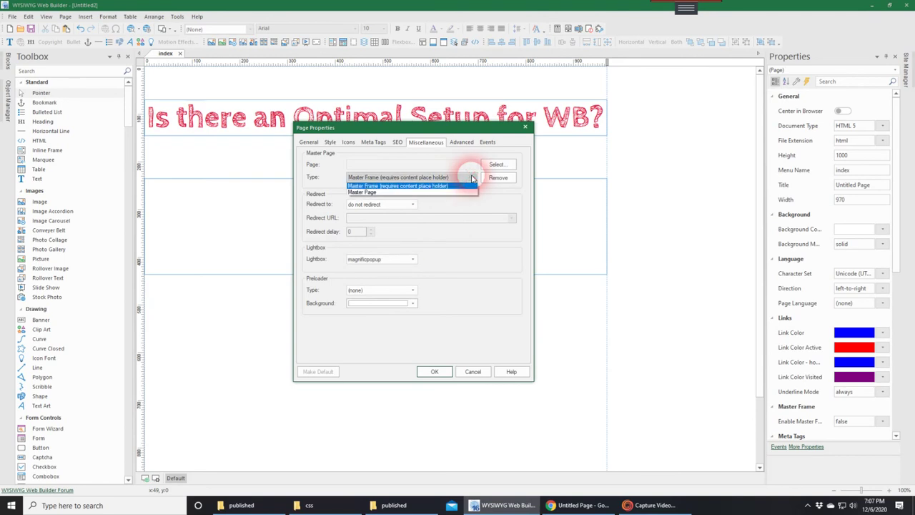
click(472, 178)
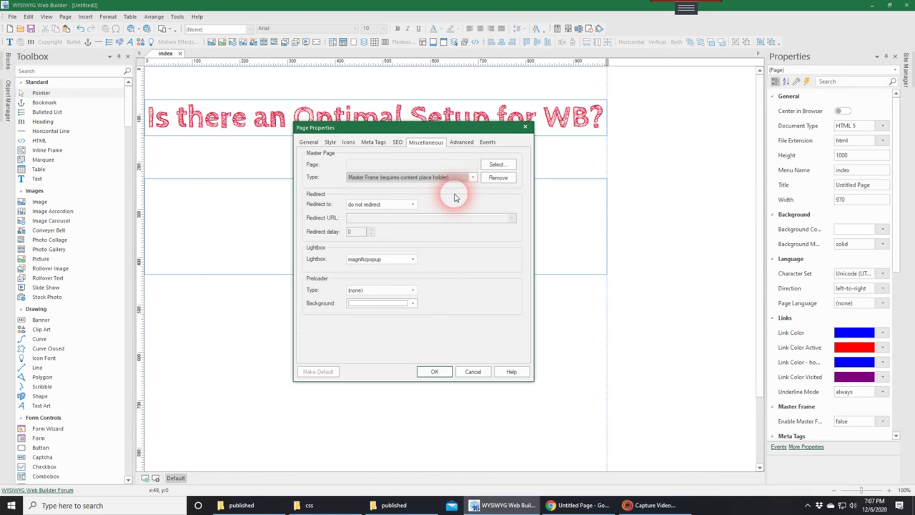
Set the page's overflow-x to hidden and its jQuery version to jquery-2.2.4.min.js, and apply the page properties
click(461, 142)
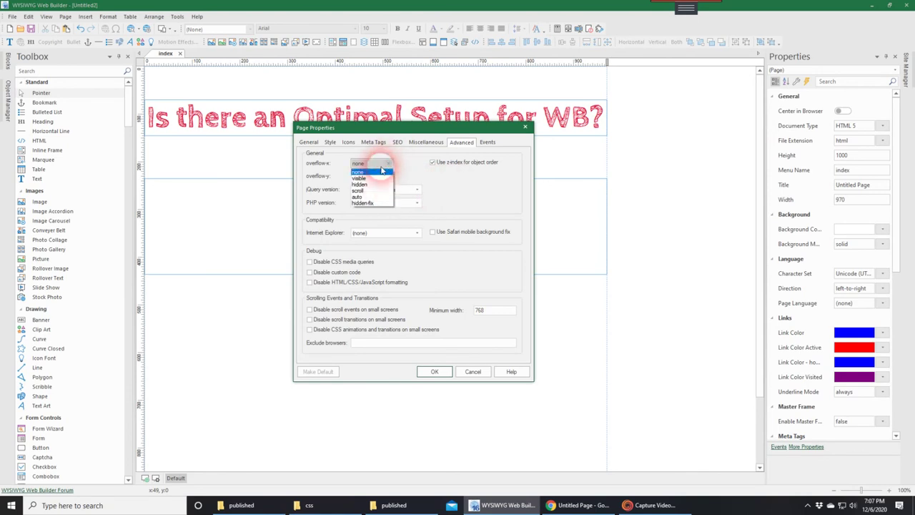
click(373, 183)
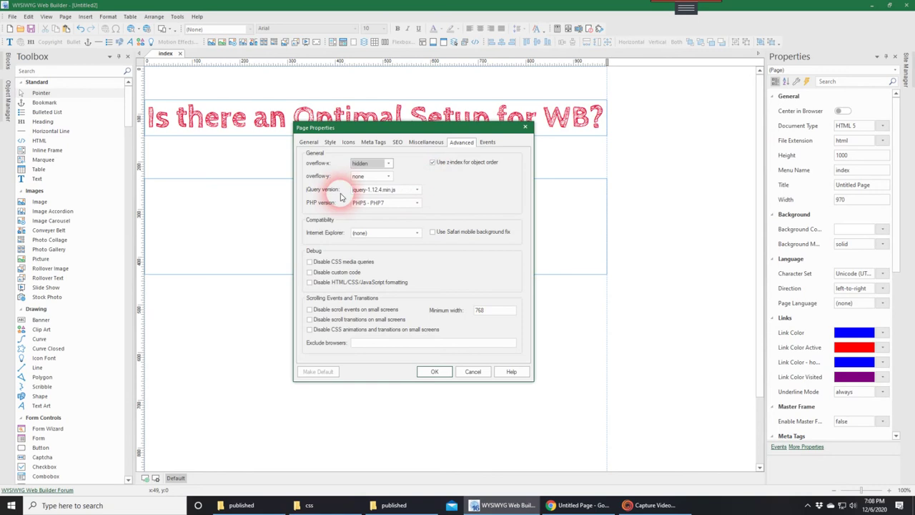
click(416, 190)
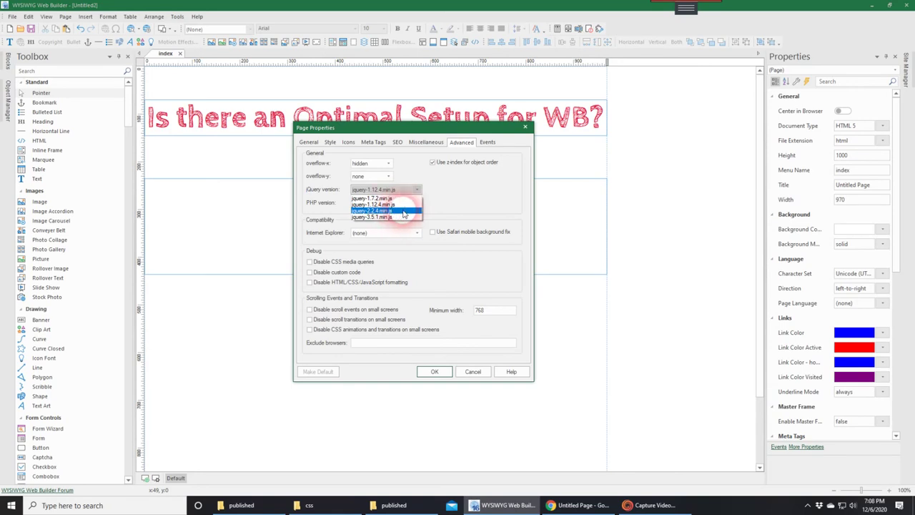
click(412, 211)
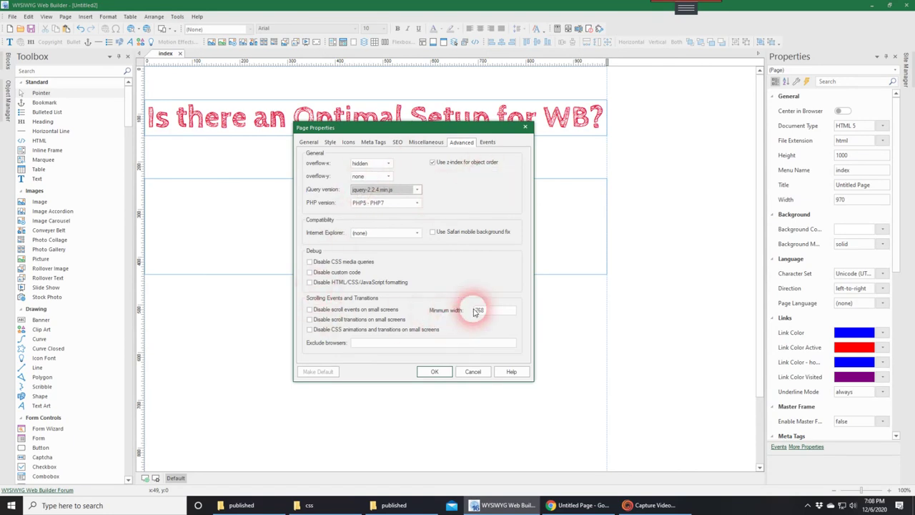
click(485, 144)
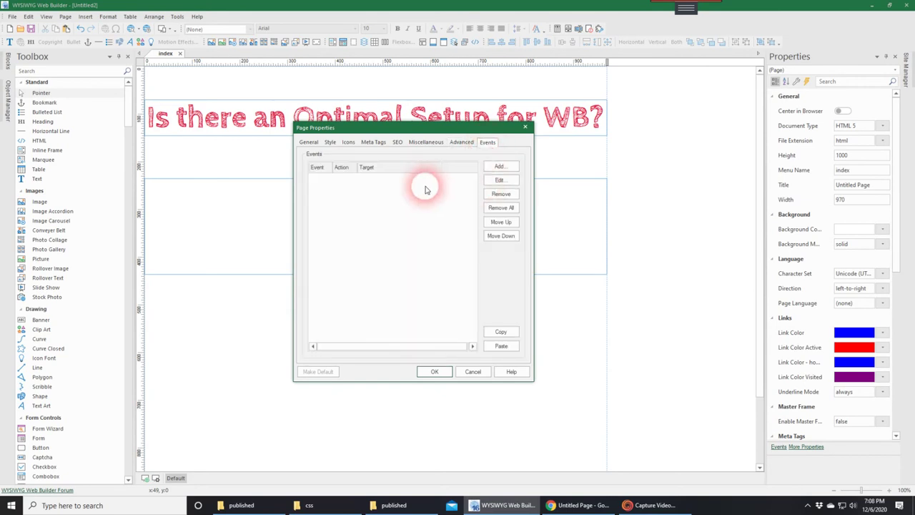
click(436, 372)
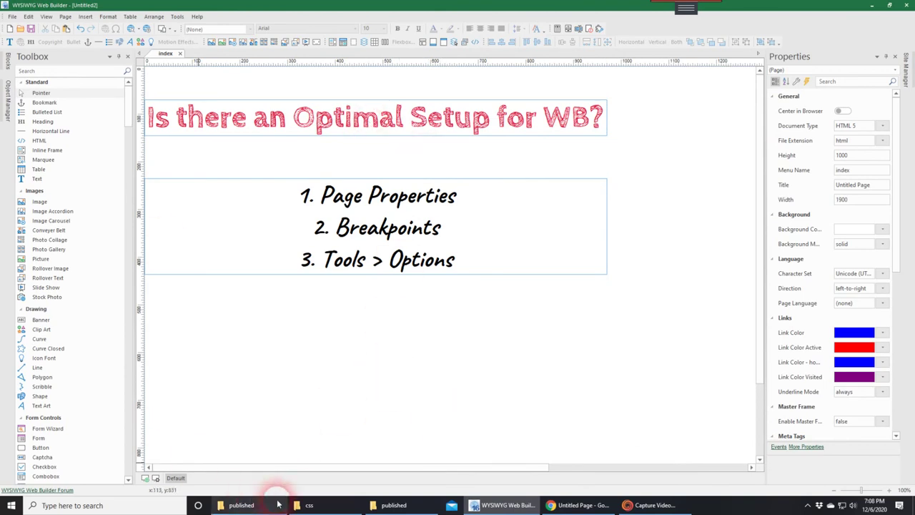
drag(311, 472, 527, 474)
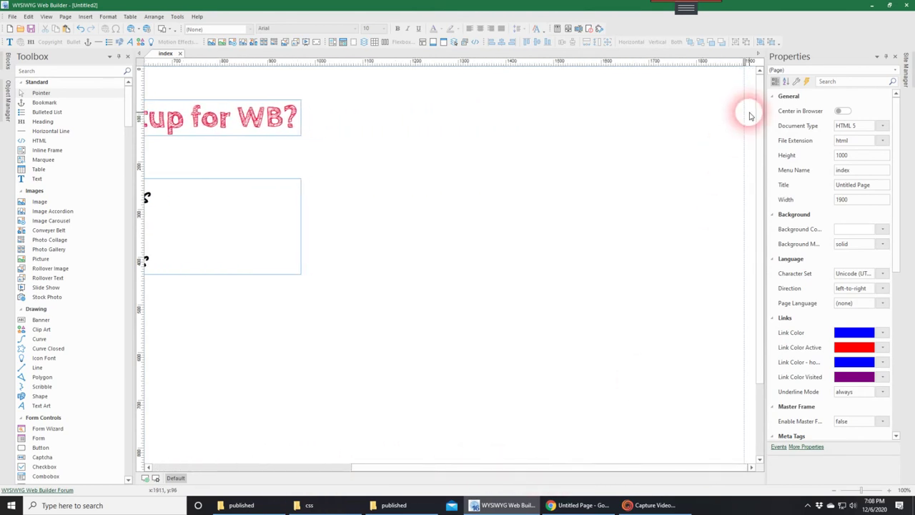
drag(432, 466, 207, 469)
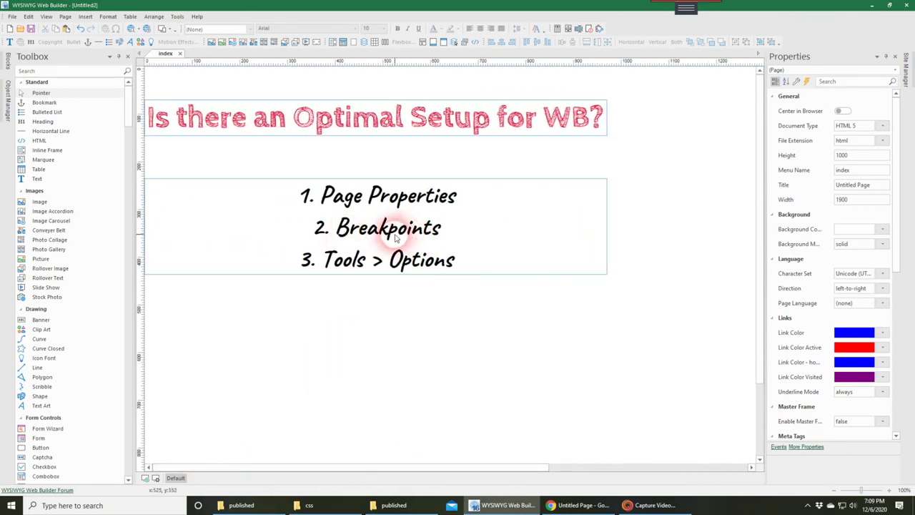
Add a breakpoint with a device width of 1346 px to the page
click(155, 481)
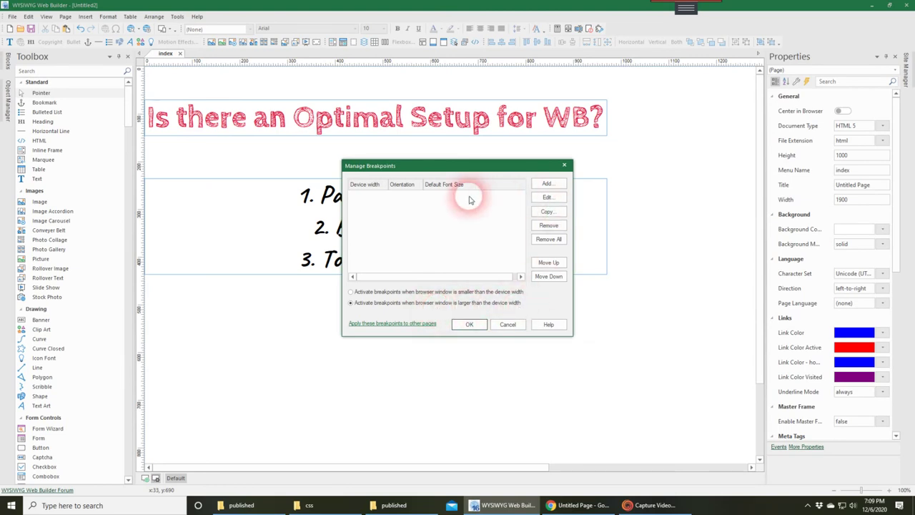
click(545, 185)
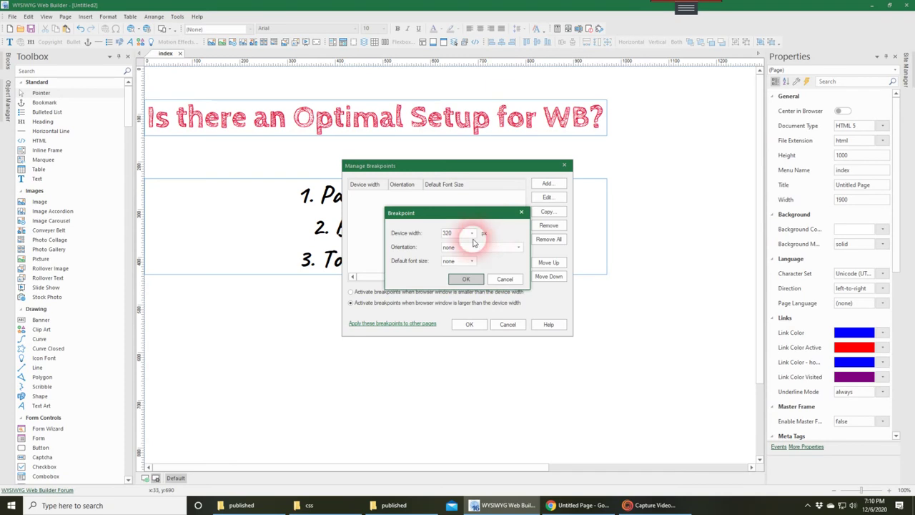
click(472, 233)
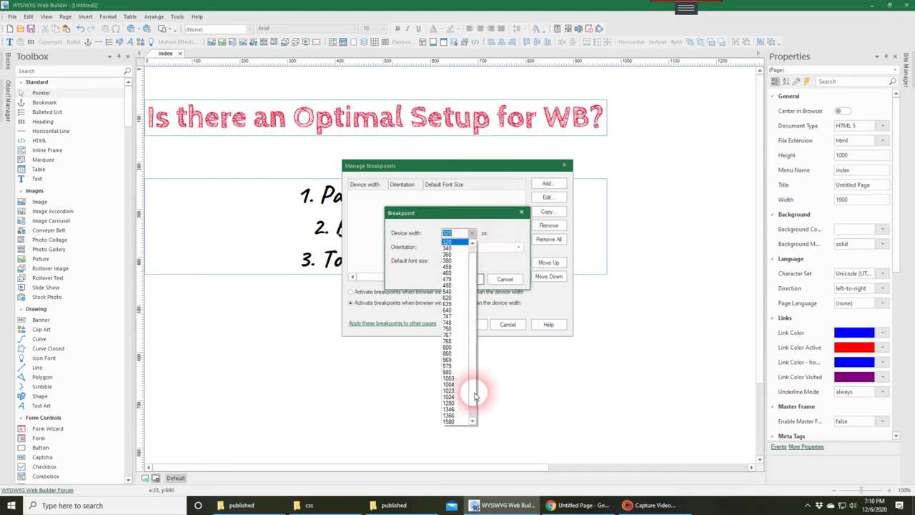
scroll(475, 397, down, 1)
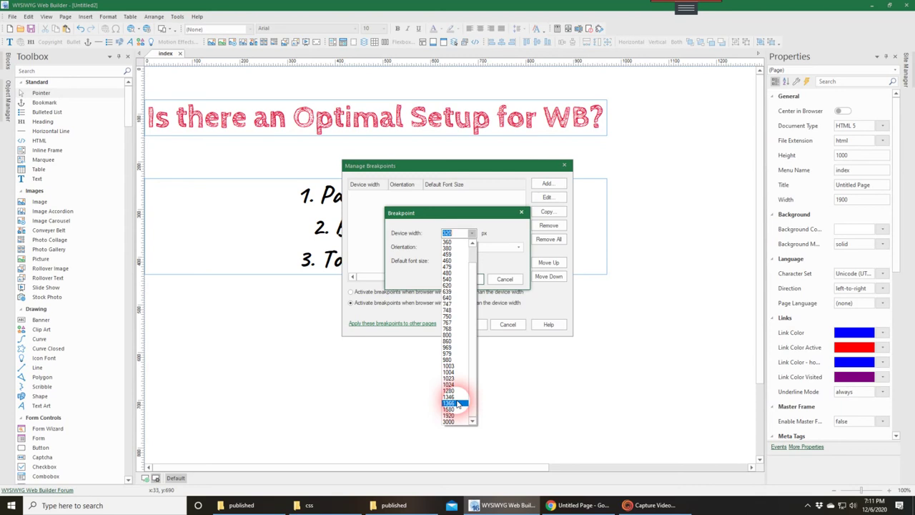
click(459, 404)
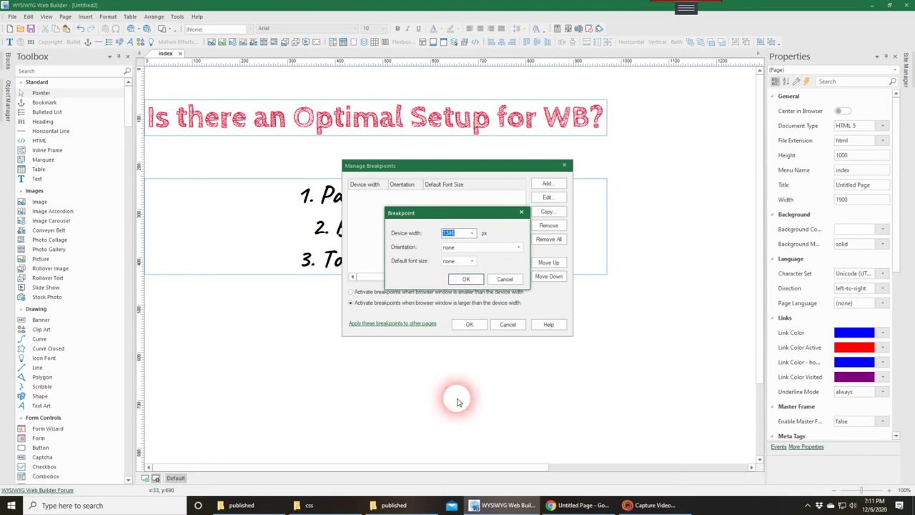
click(462, 280)
Add a second breakpoint with a device width of 1004 px
click(546, 185)
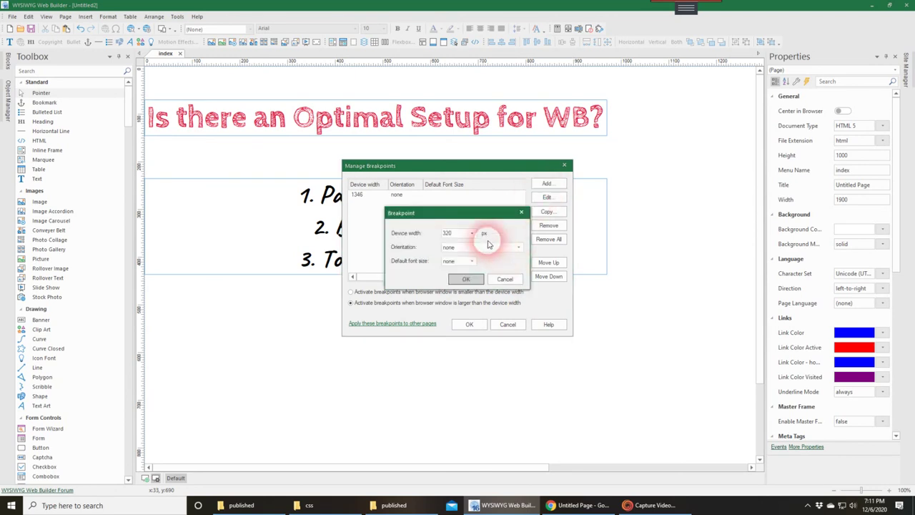
click(472, 234)
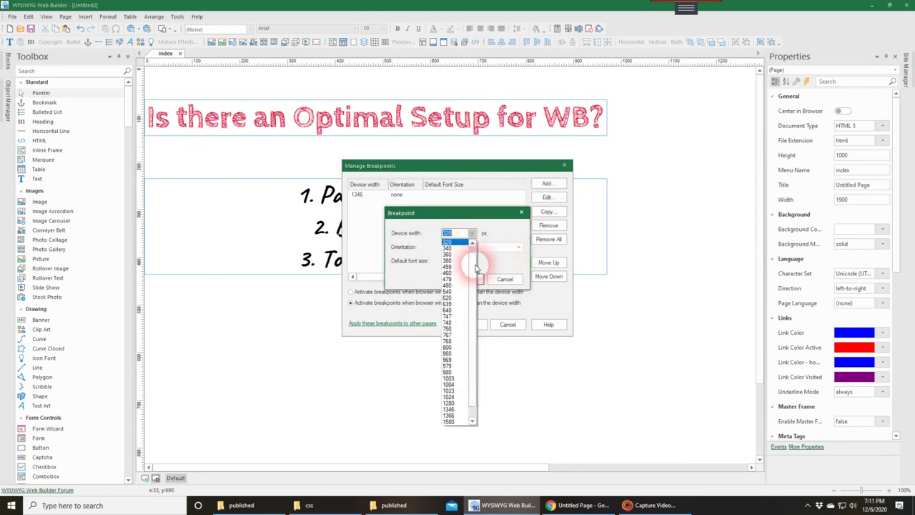
drag(473, 275, 472, 286)
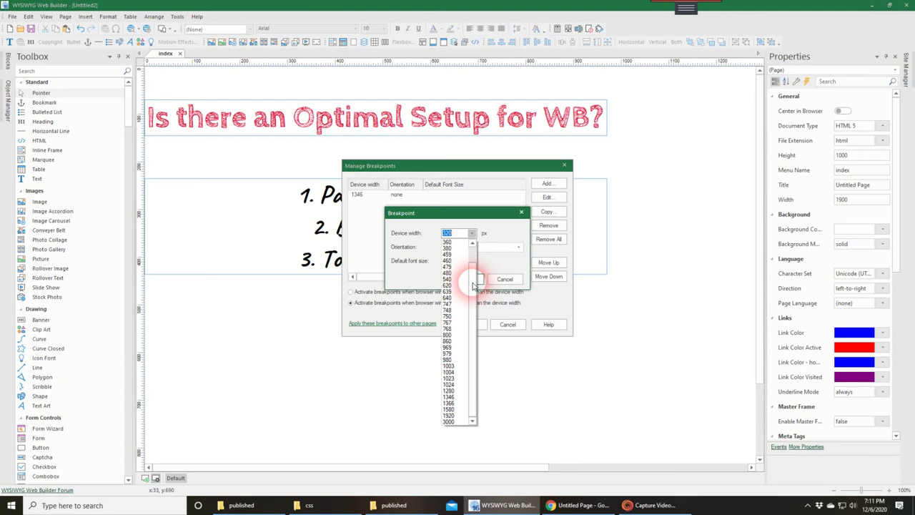
click(455, 371)
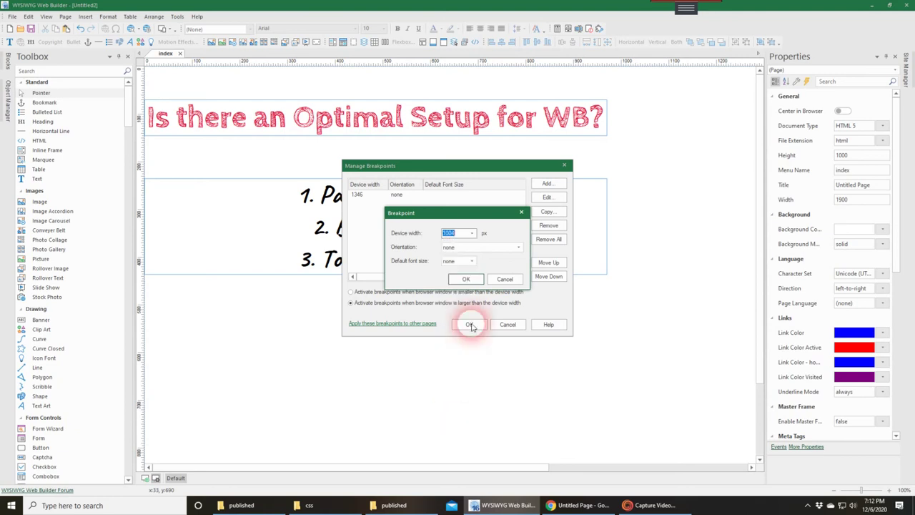
click(465, 281)
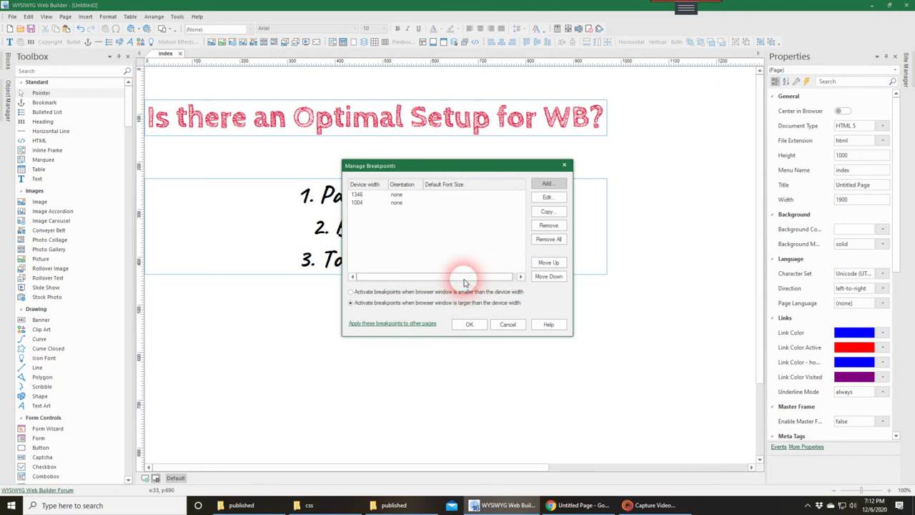
Add a third breakpoint with a device width of 748 px
click(555, 188)
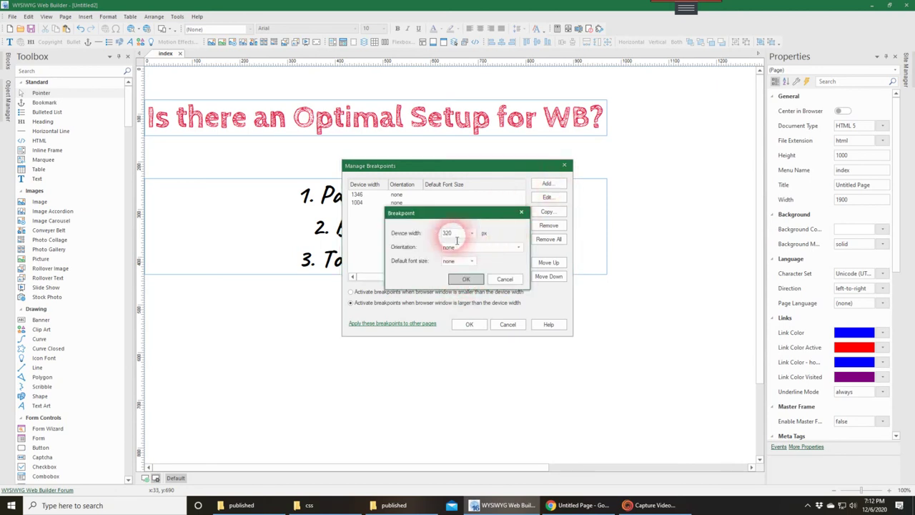
click(471, 235)
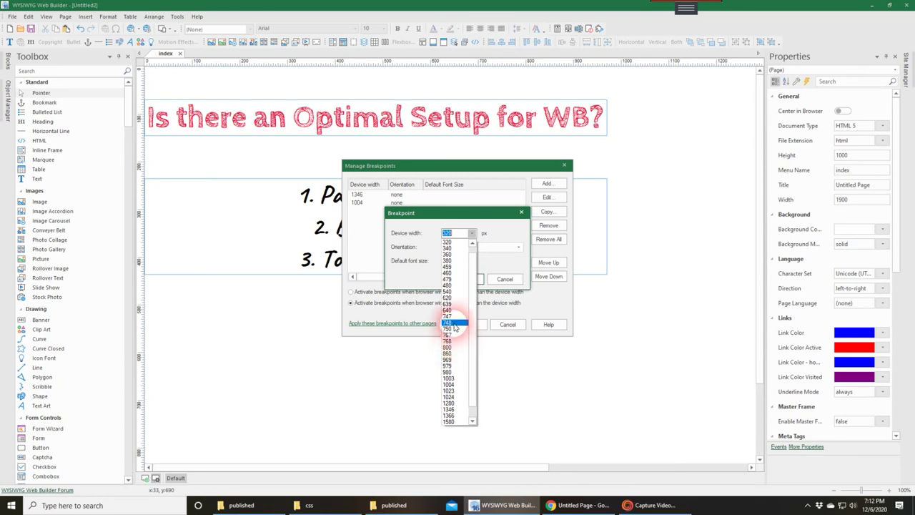
click(454, 323)
click(472, 278)
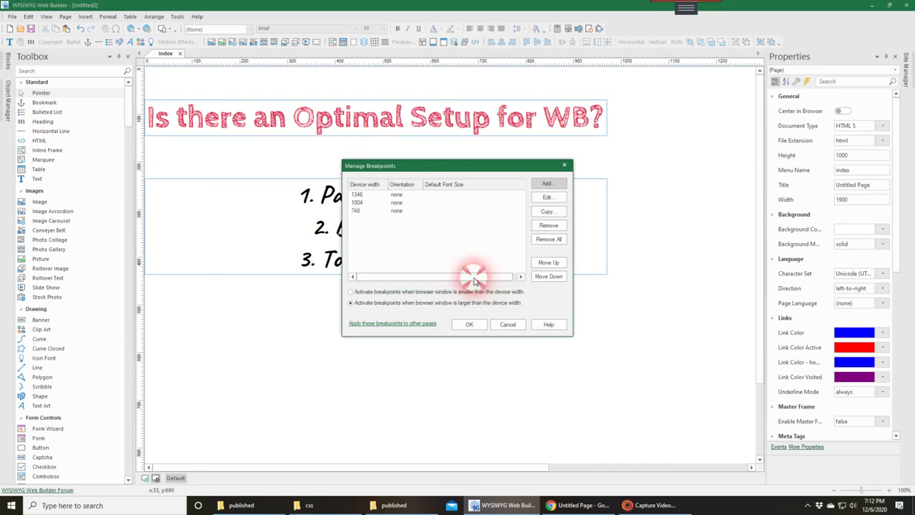
Add a fourth breakpoint with a device width of 460 px
click(547, 184)
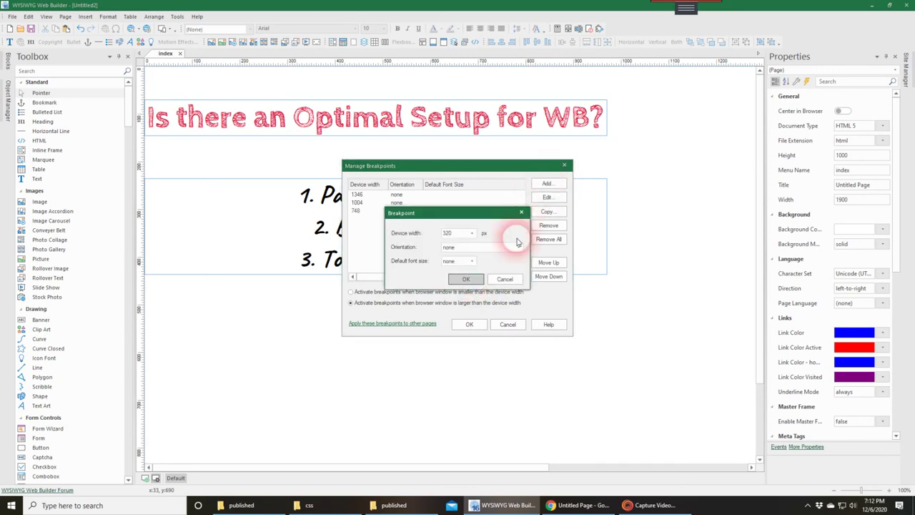
click(472, 233)
drag(468, 263, 459, 290)
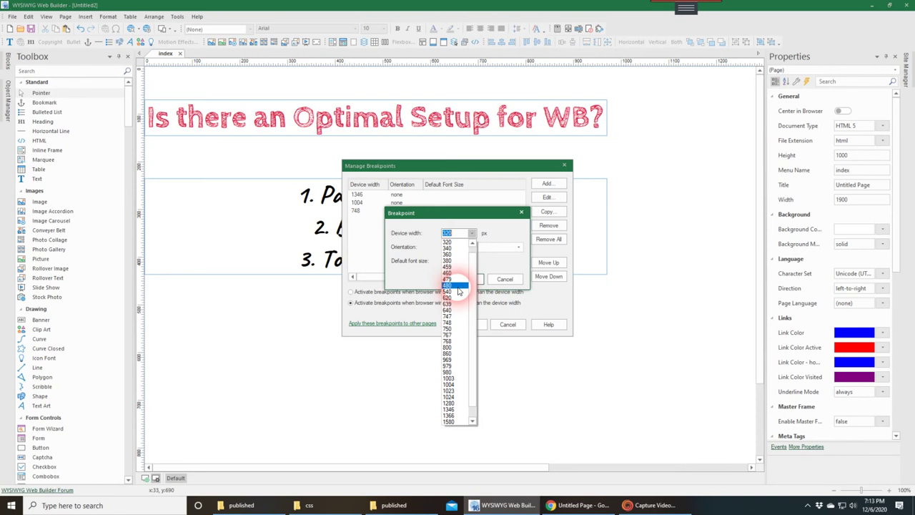
click(457, 287)
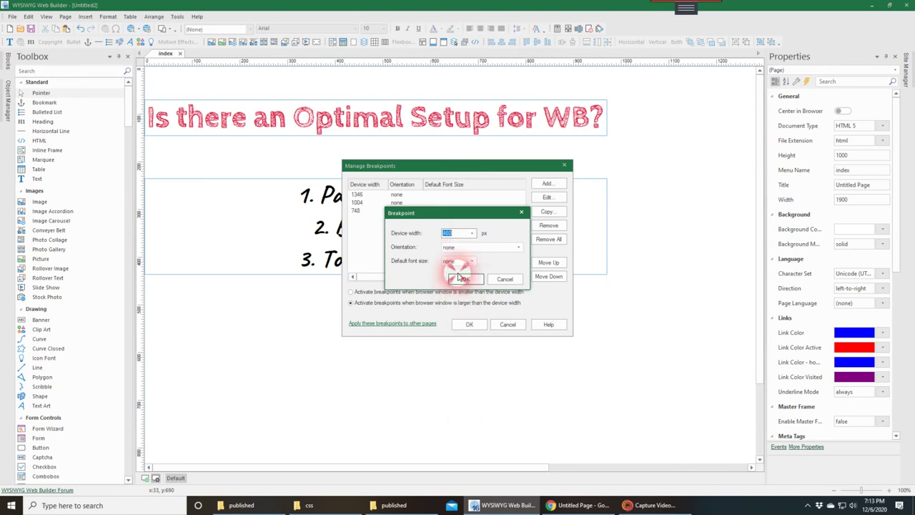
click(461, 279)
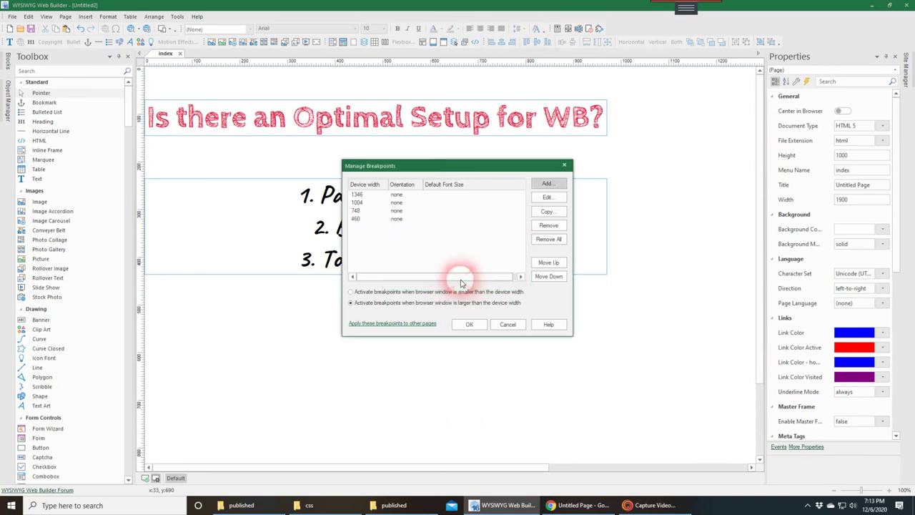
Add a fifth breakpoint with a device width of 340 px and apply the breakpoint list to the page
click(547, 184)
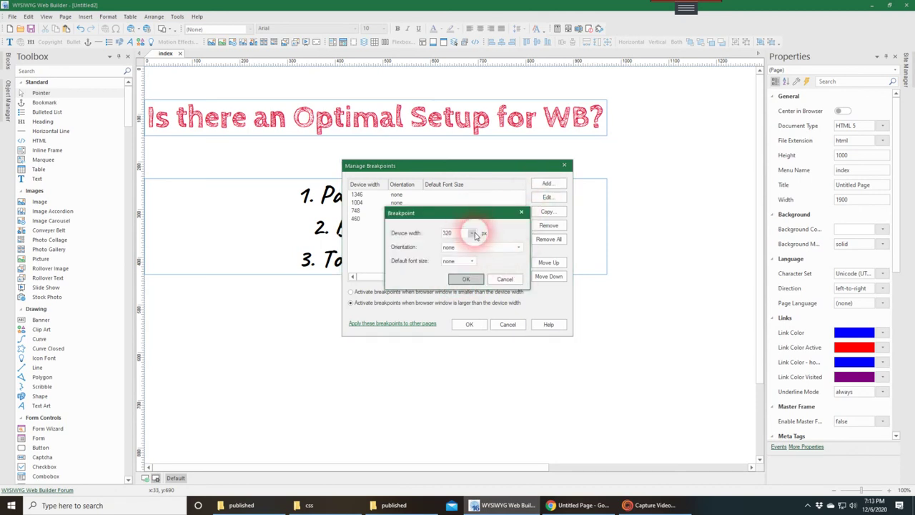
click(472, 234)
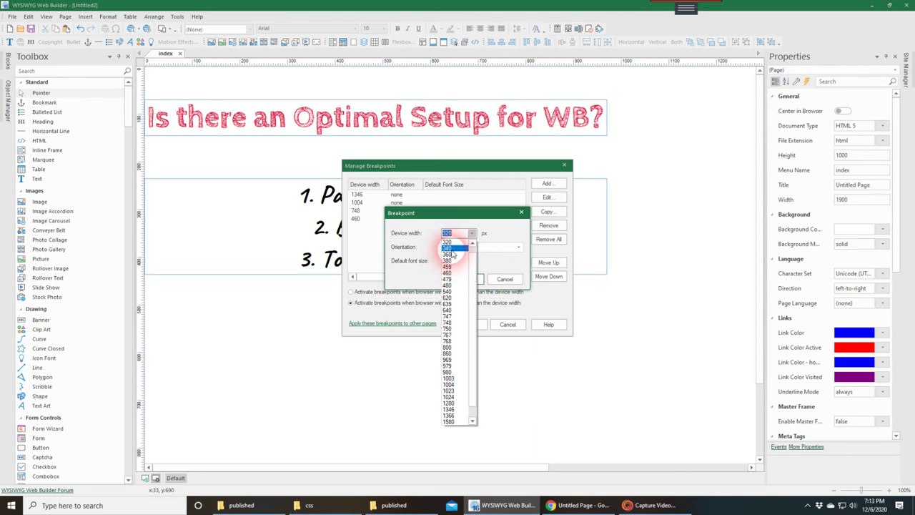
click(450, 248)
click(465, 279)
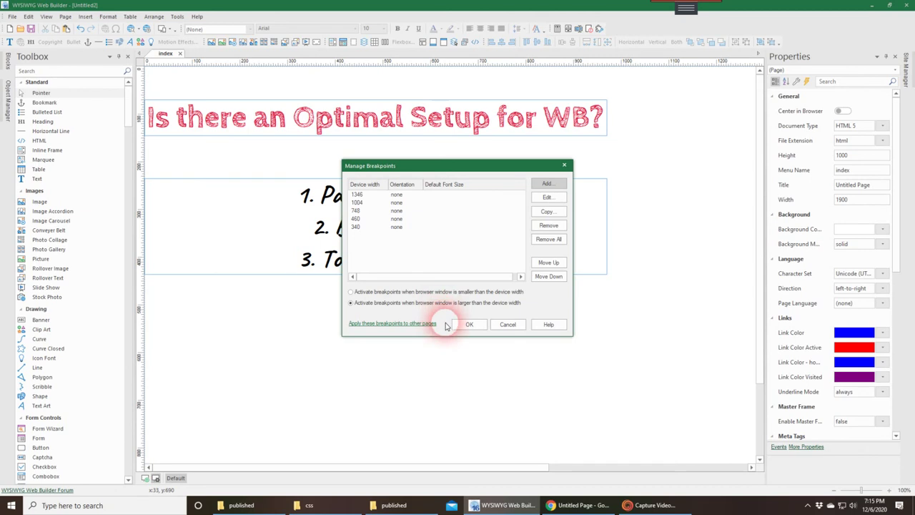
click(471, 323)
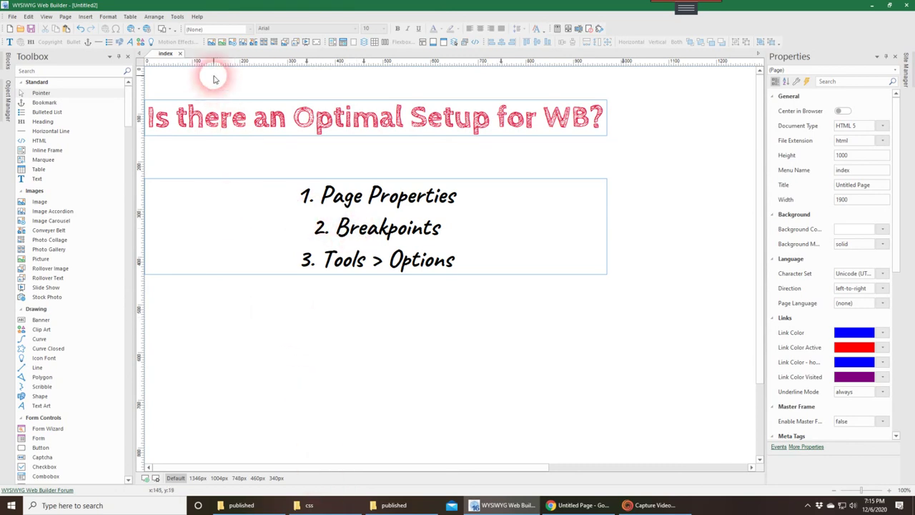
In the program's HTML options, enable HTML5 semantic tags, a single CSS style sheet for global styles, and optimized inline styles
click(176, 17)
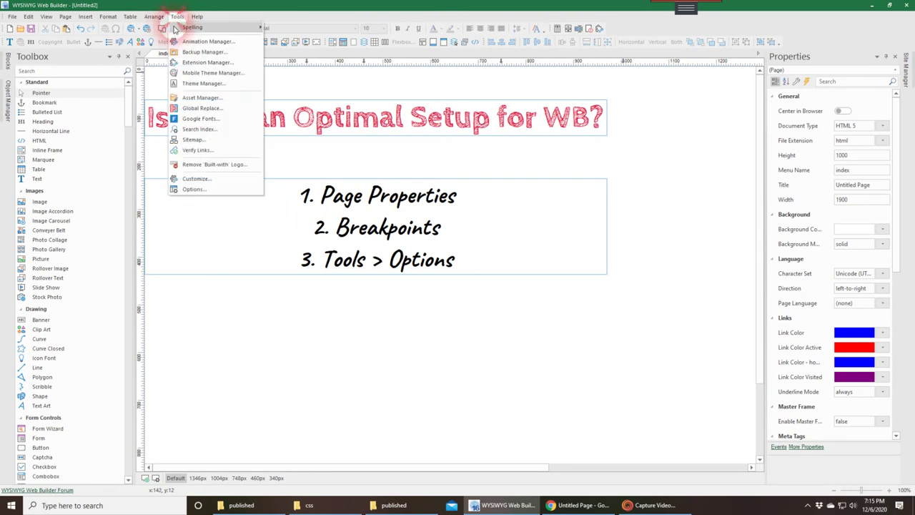
click(191, 190)
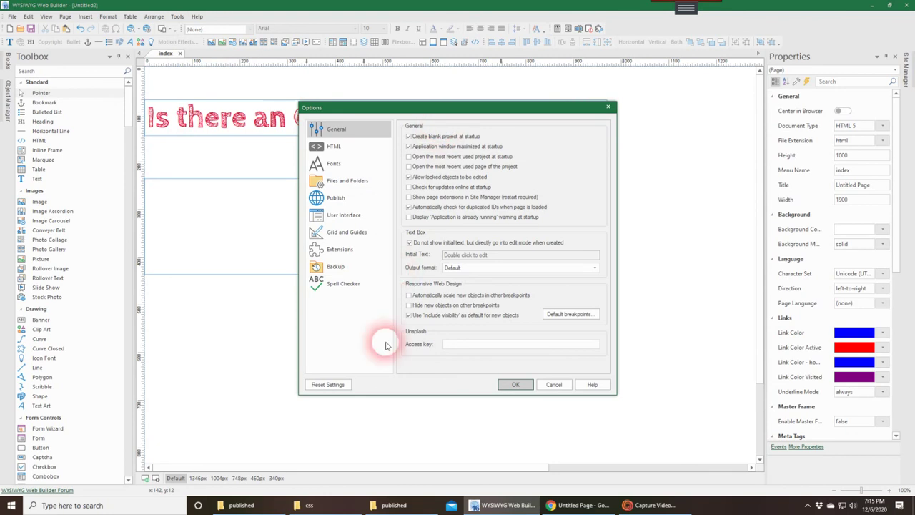
click(350, 152)
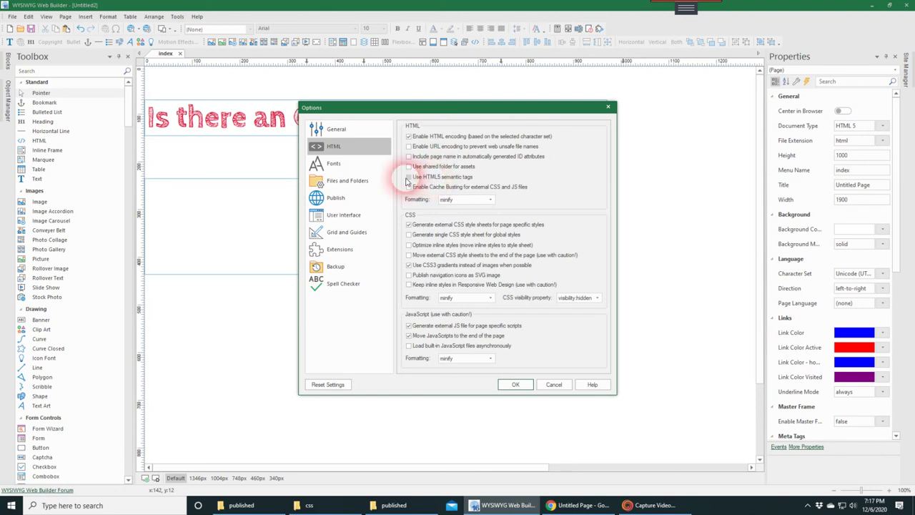
click(423, 177)
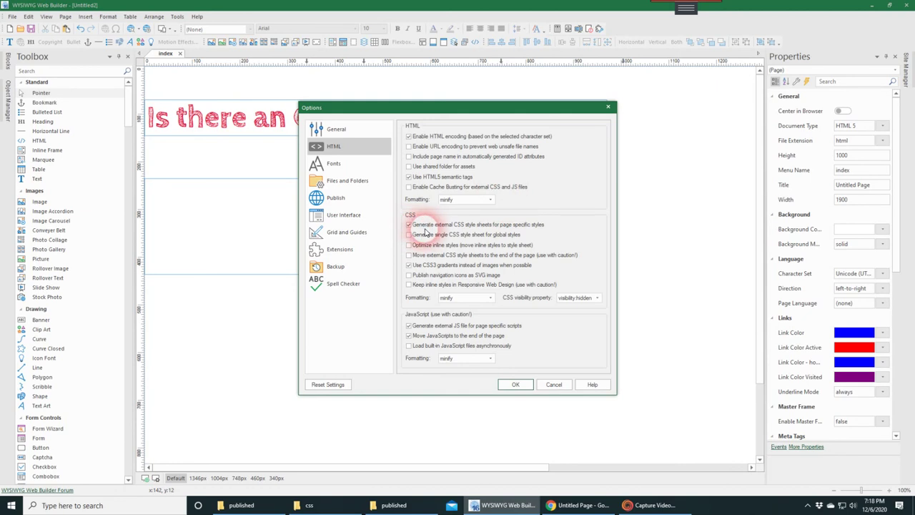
click(424, 233)
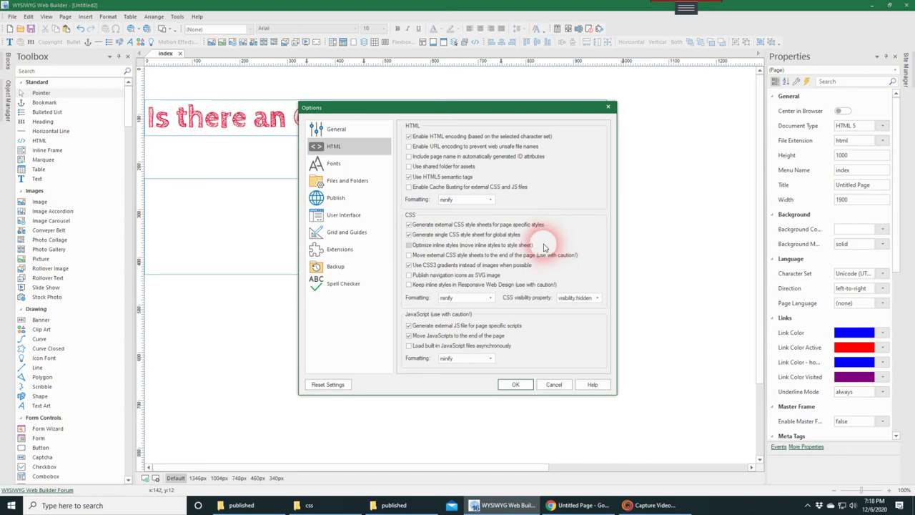
click(409, 245)
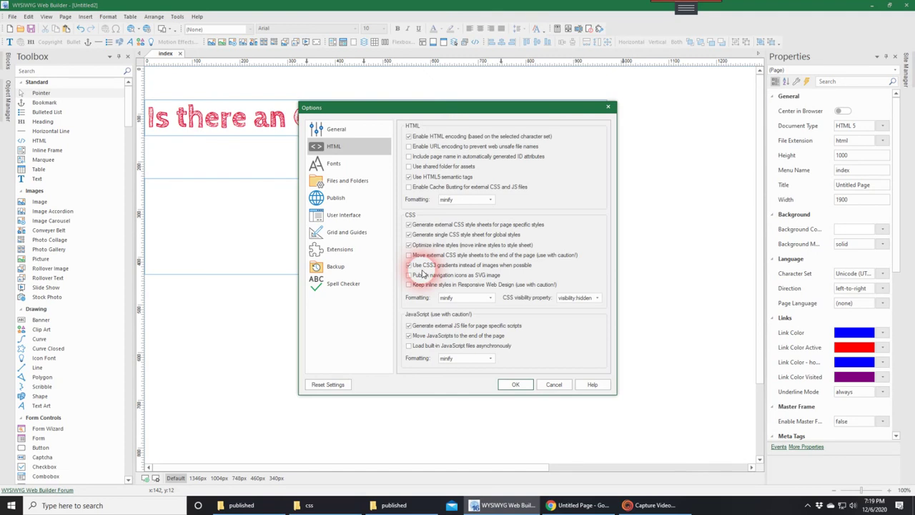
click(415, 265)
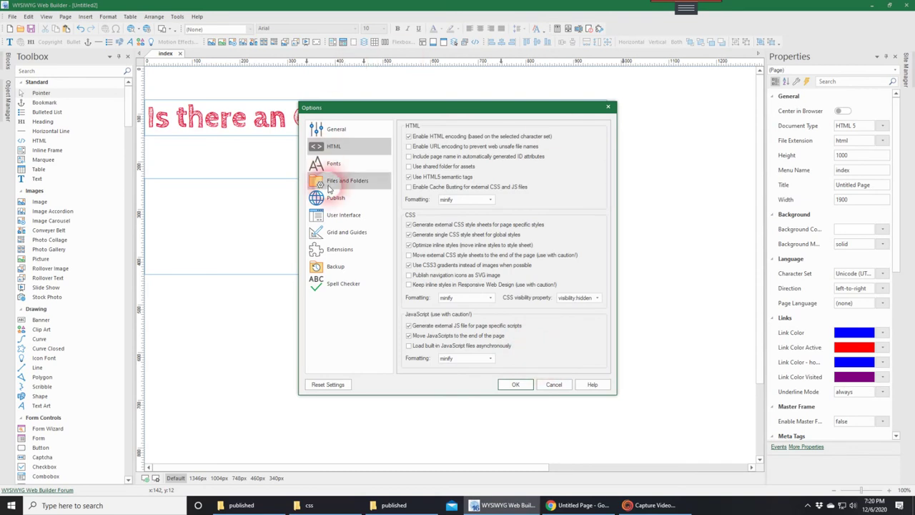
click(342, 165)
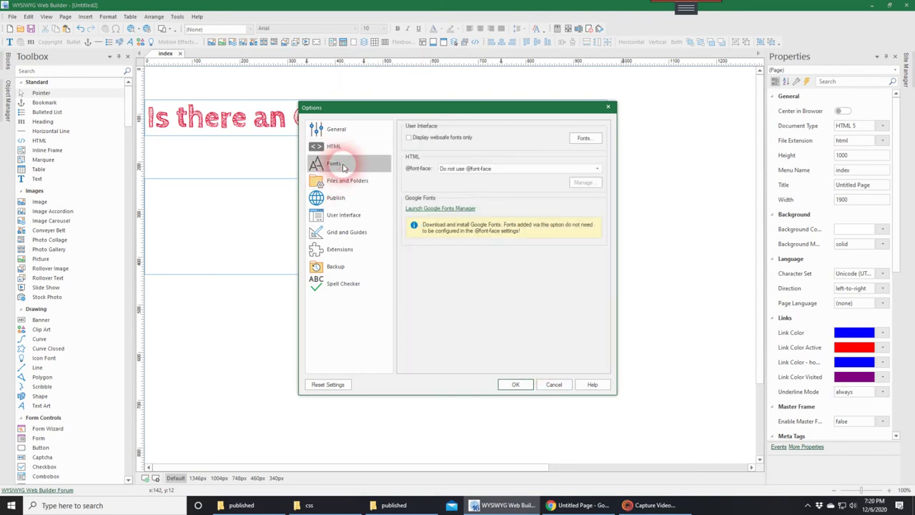
click(491, 170)
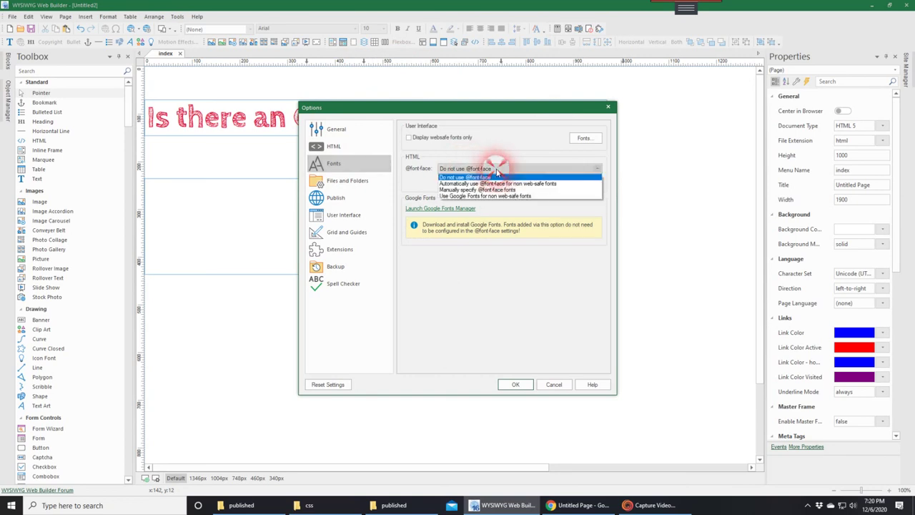
click(495, 184)
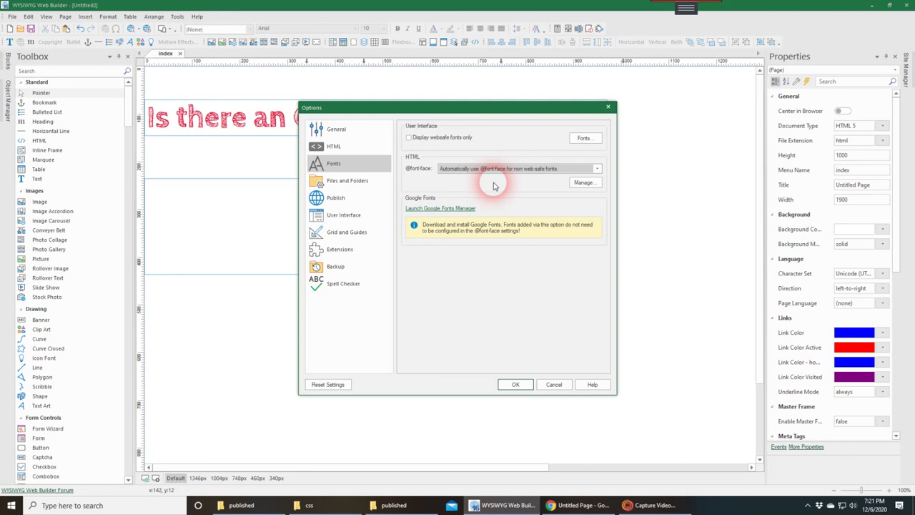
Review the Files and Folders options and the publishing target folders for the image file types
click(346, 181)
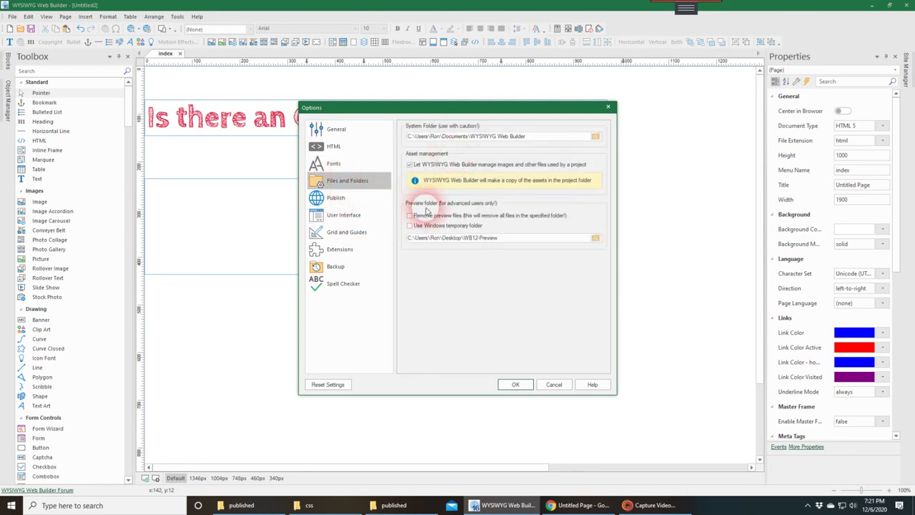
click(361, 197)
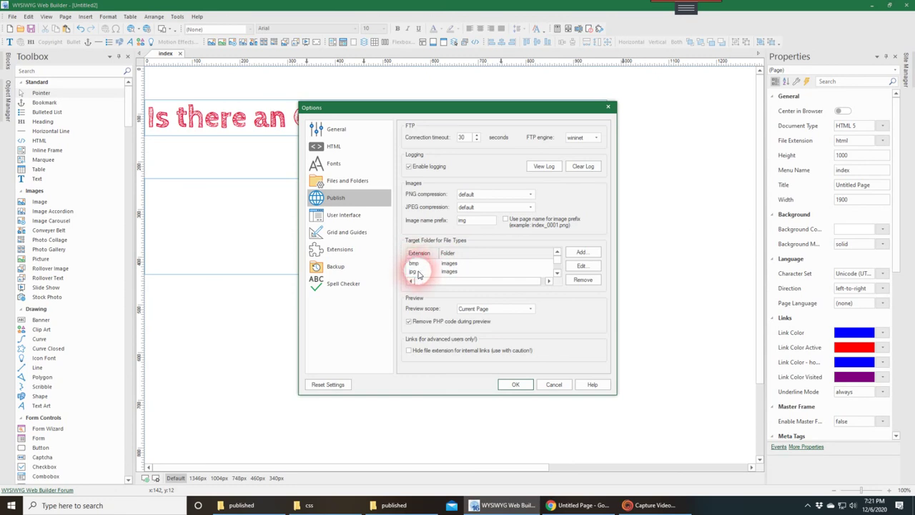
click(556, 272)
click(457, 271)
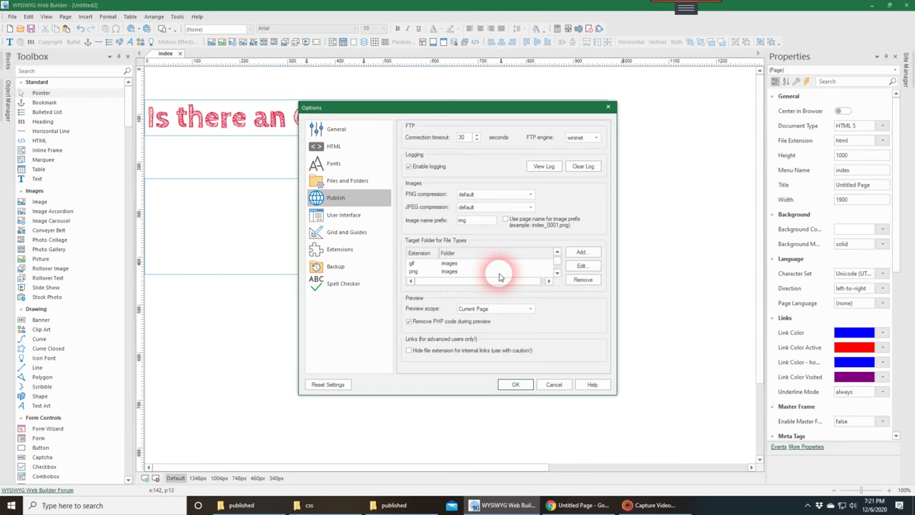
click(558, 277)
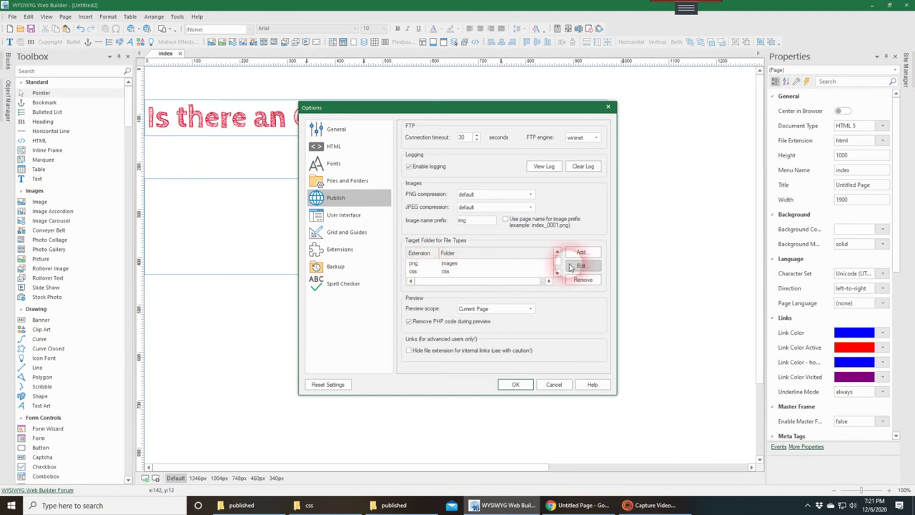
Inspect the extension and folder settings of the css entry among the publishing target folders
click(464, 270)
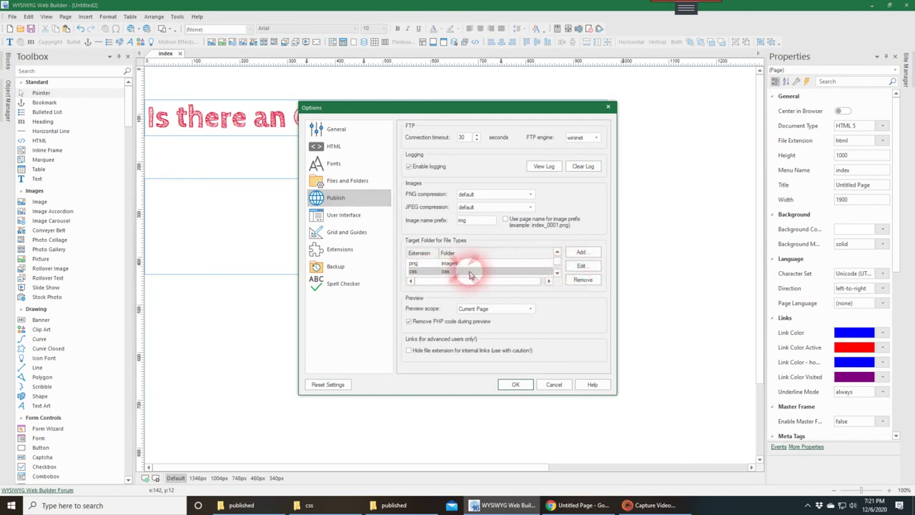
click(579, 267)
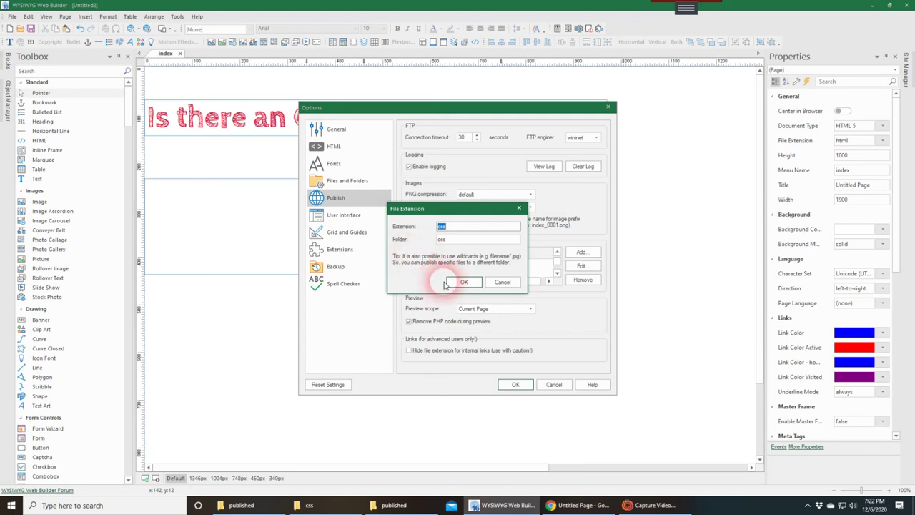
click(464, 281)
Examine the target folders assigned to the font and JavaScript file types in the publish options
click(557, 273)
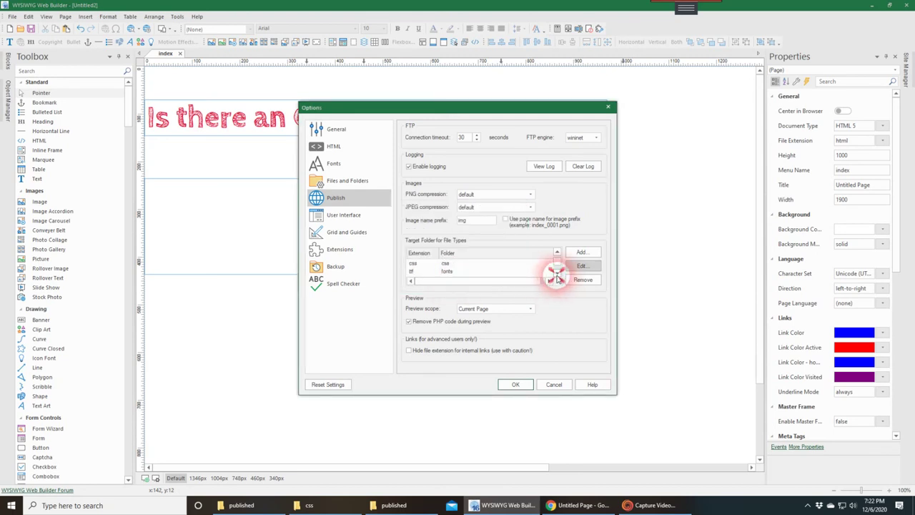
click(557, 273)
click(557, 273)
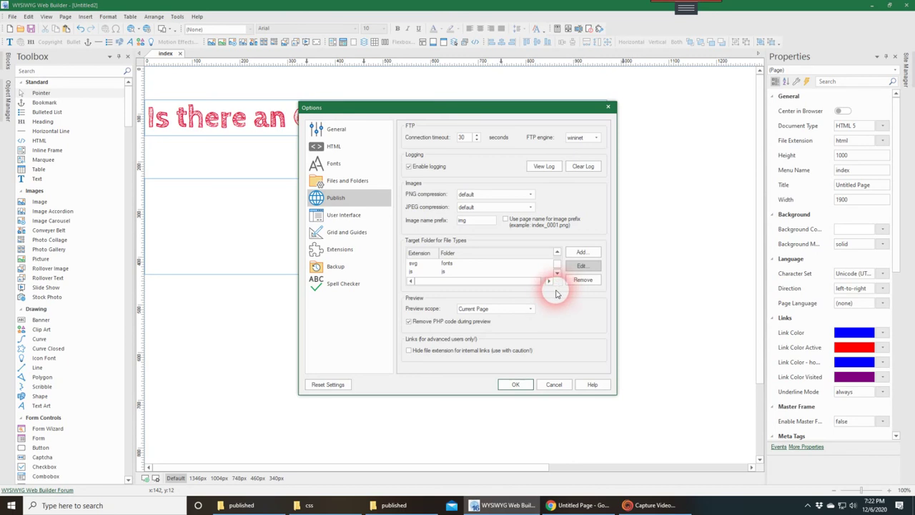
click(556, 253)
click(557, 253)
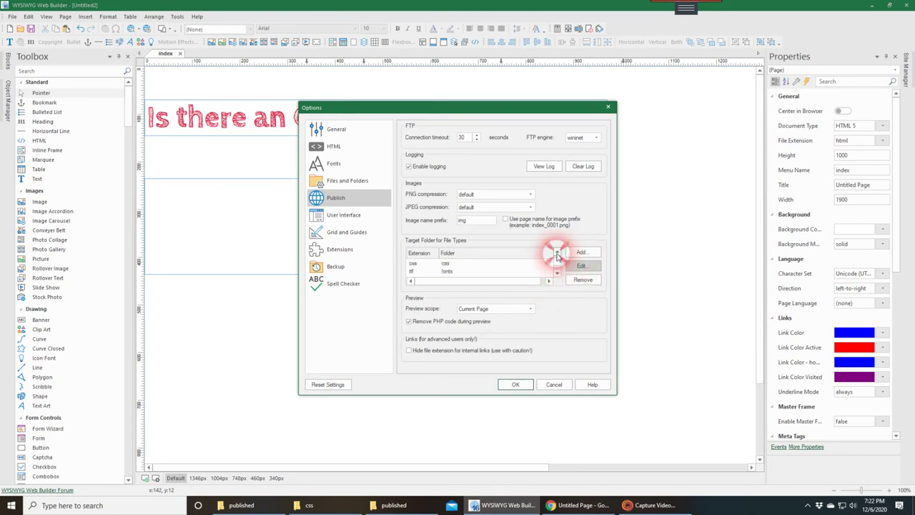
click(557, 273)
click(557, 273)
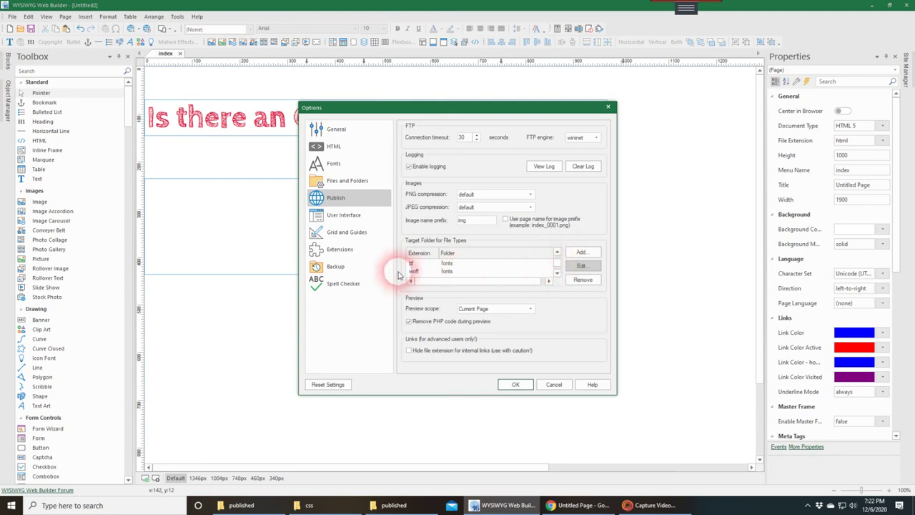
click(558, 273)
click(557, 274)
click(557, 274)
click(557, 274)
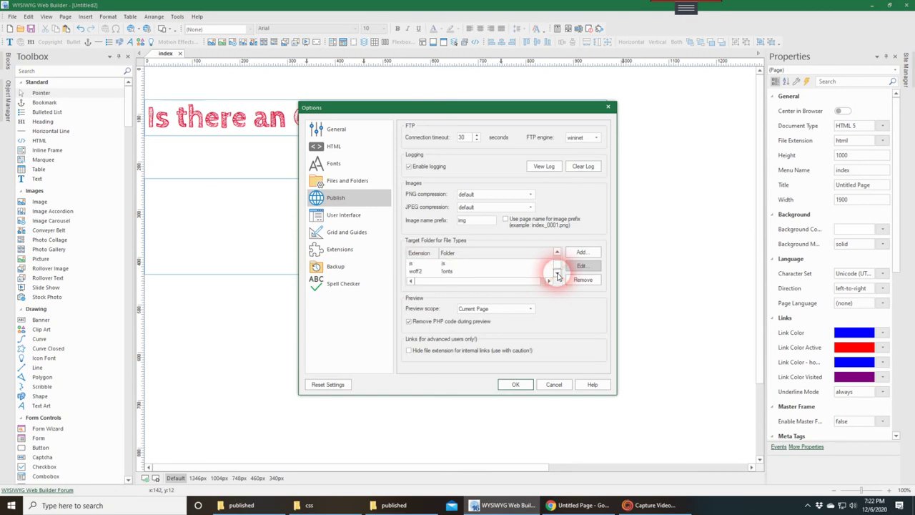
click(558, 274)
click(460, 272)
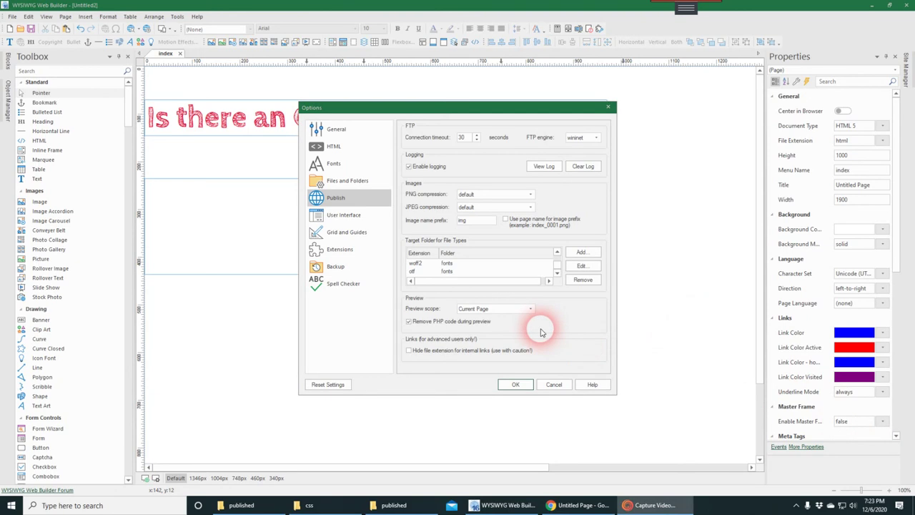
Switch to the panel shaper project's published folder in File Explorer and inspect its fonts subfolder
click(258, 507)
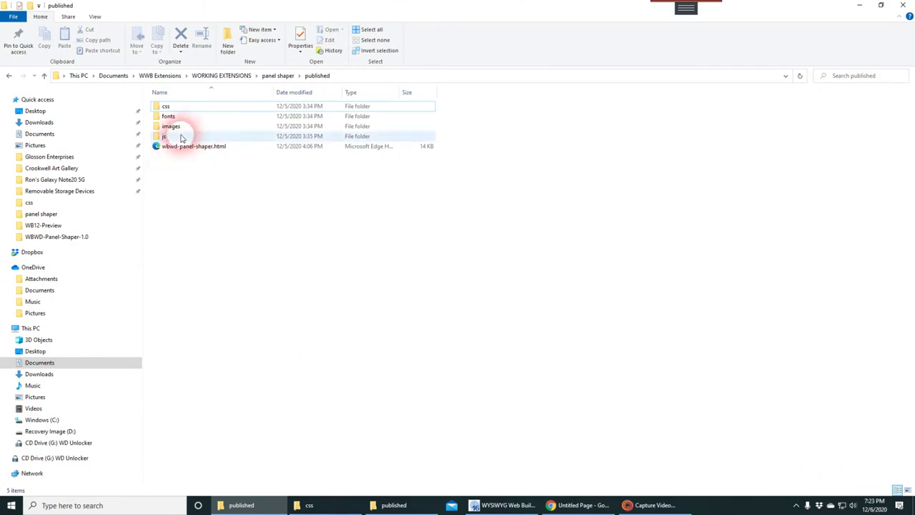
click(179, 147)
click(192, 108)
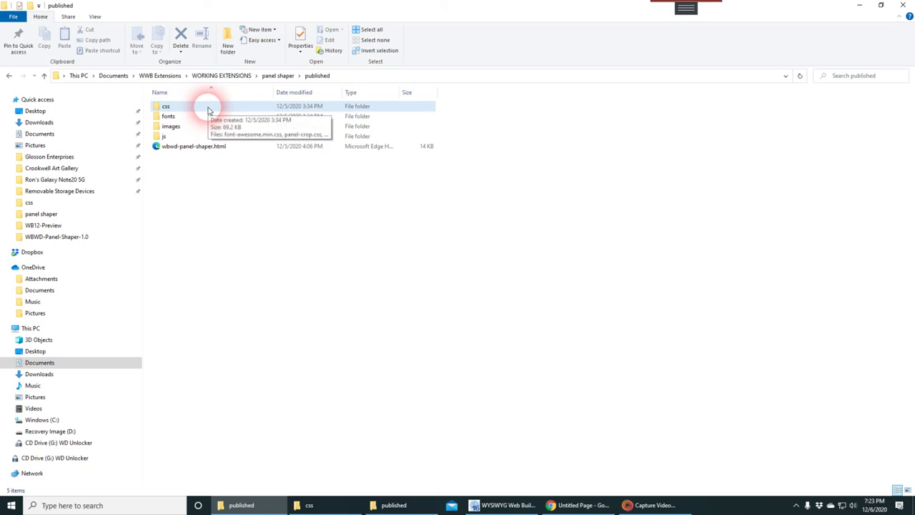
click(213, 126)
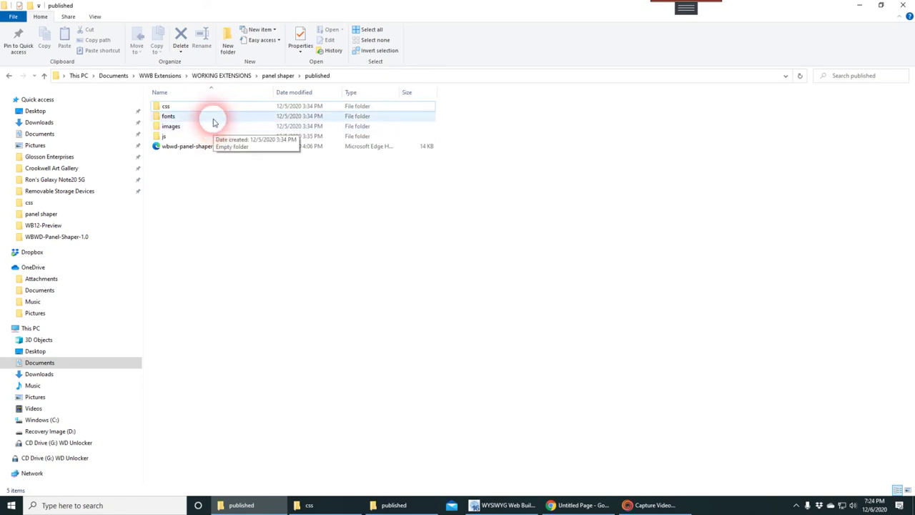
double_click(213, 117)
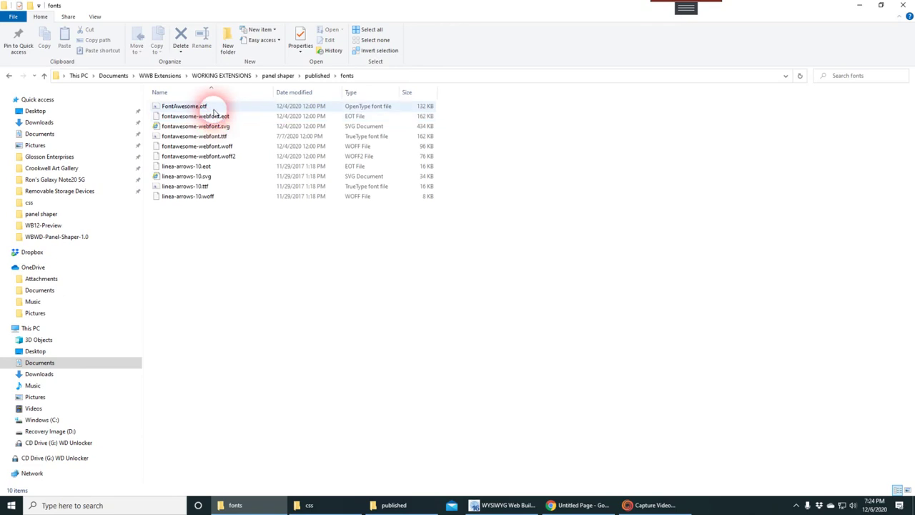
click(315, 75)
Inspect the contents of the css, js and images subfolders of the published folder
double_click(195, 107)
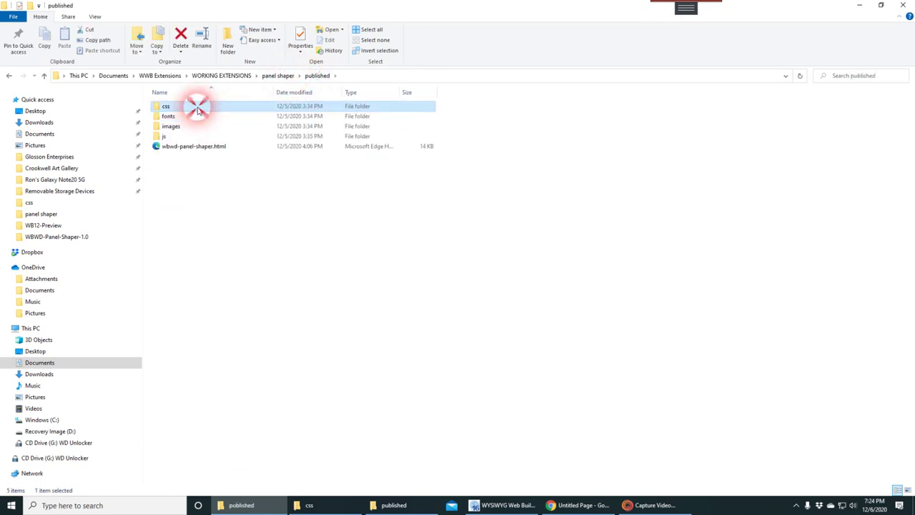
click(317, 75)
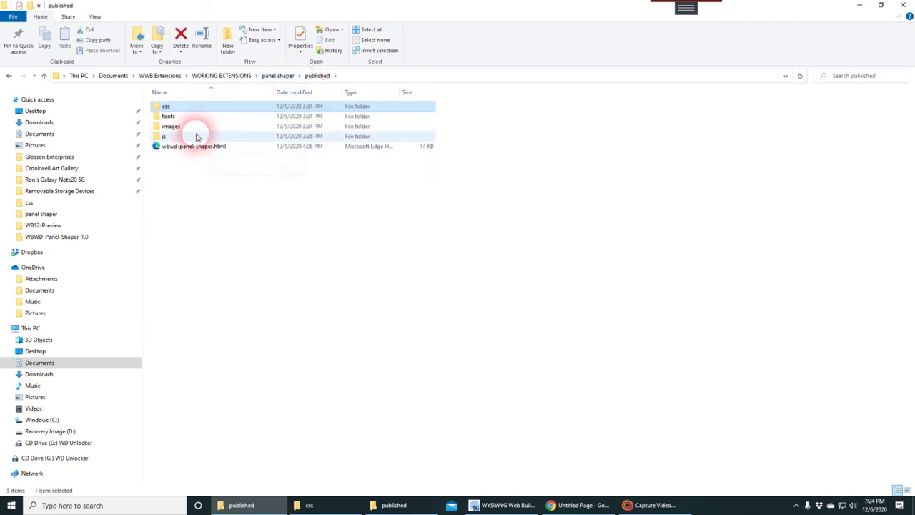
click(197, 136)
double_click(196, 136)
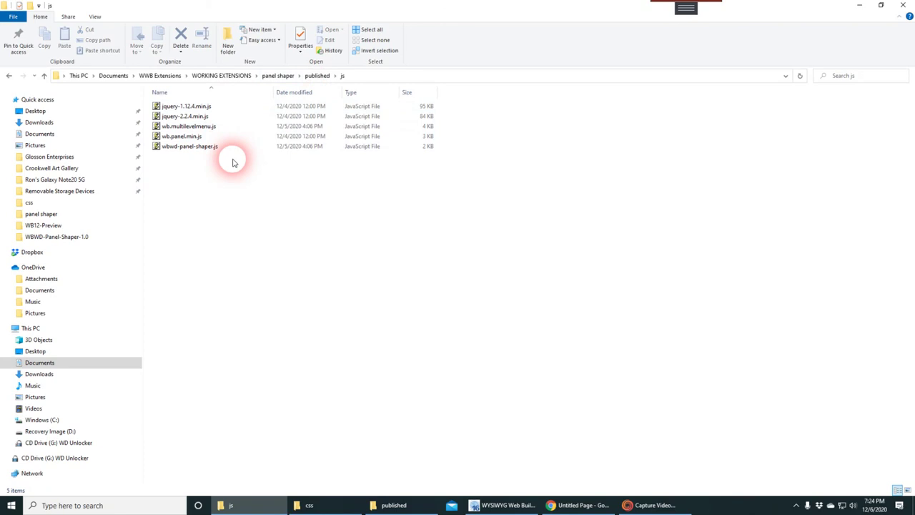
click(316, 76)
double_click(206, 128)
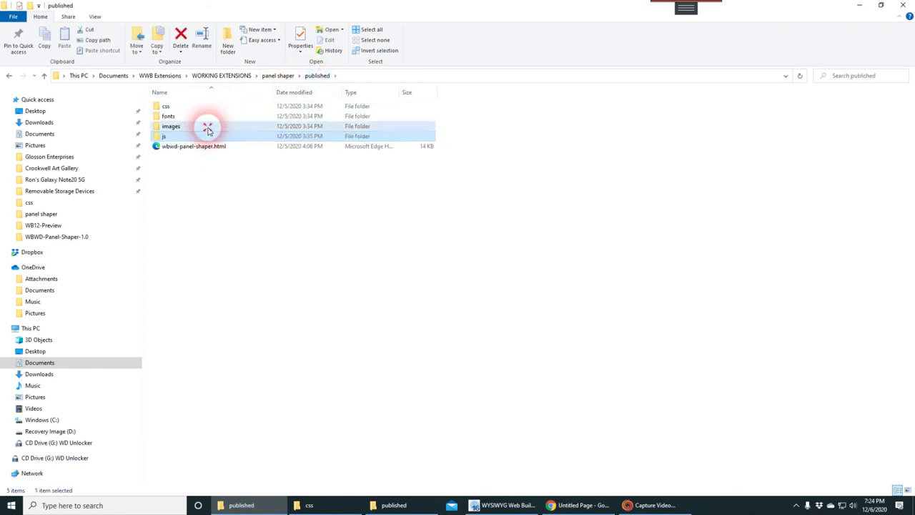
click(318, 75)
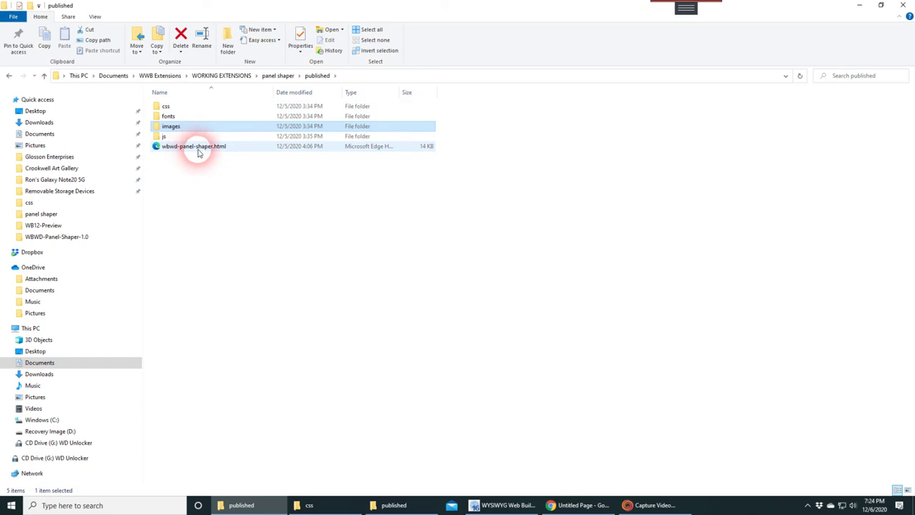
Examine the style sheets in the published css subfolder, including panel-crop.css, and return to the WYSIWYG Web Builder options
double_click(176, 106)
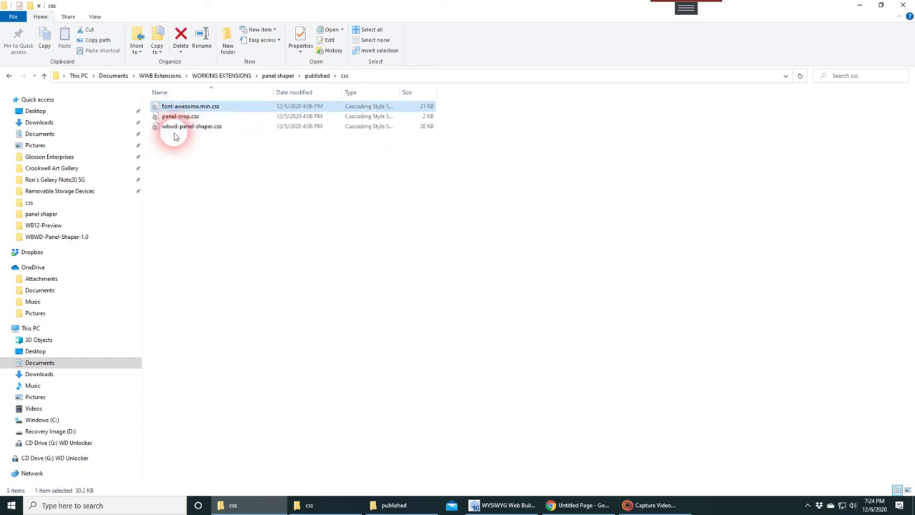
drag(172, 117, 194, 143)
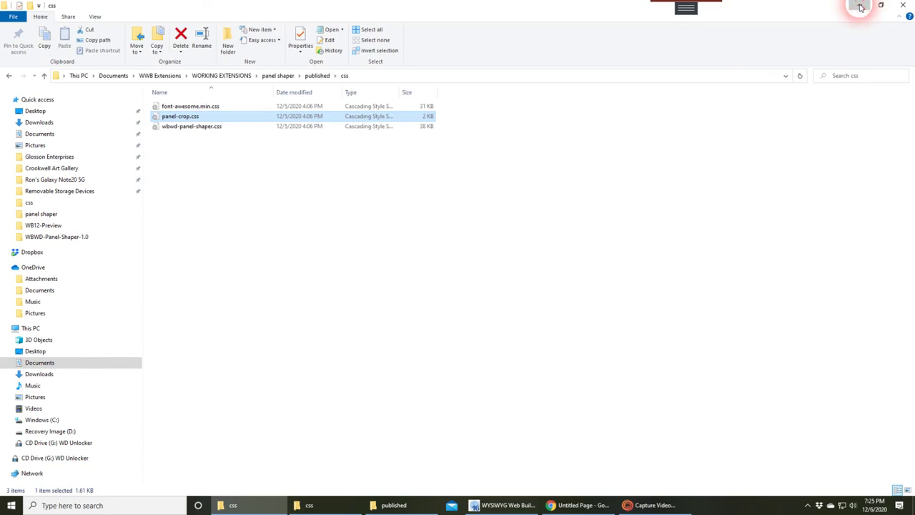
click(317, 75)
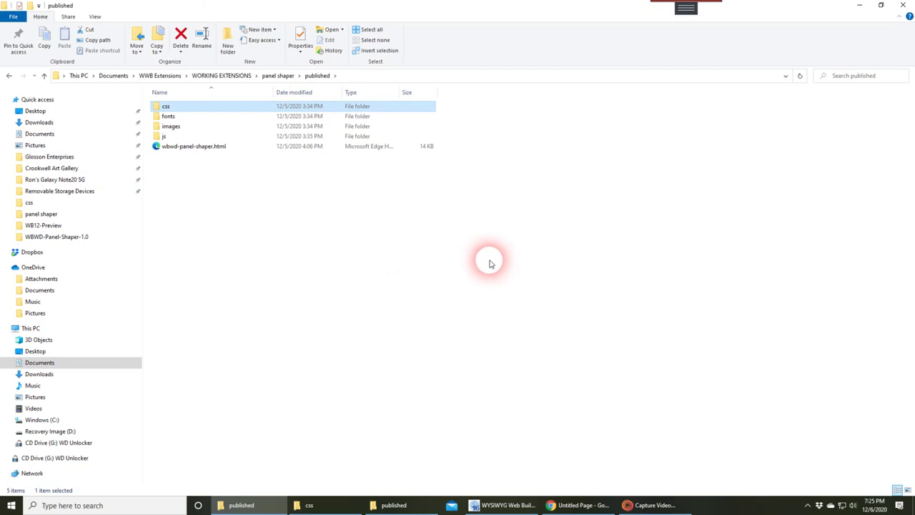
click(860, 7)
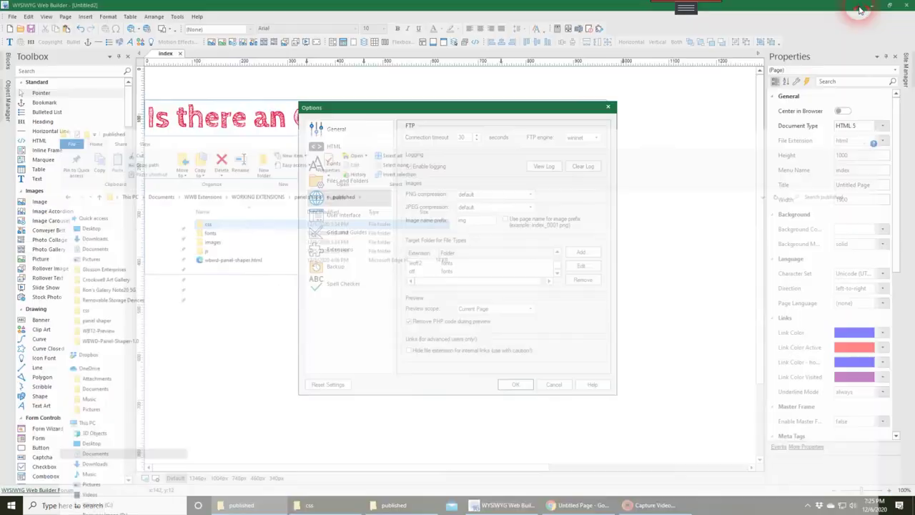